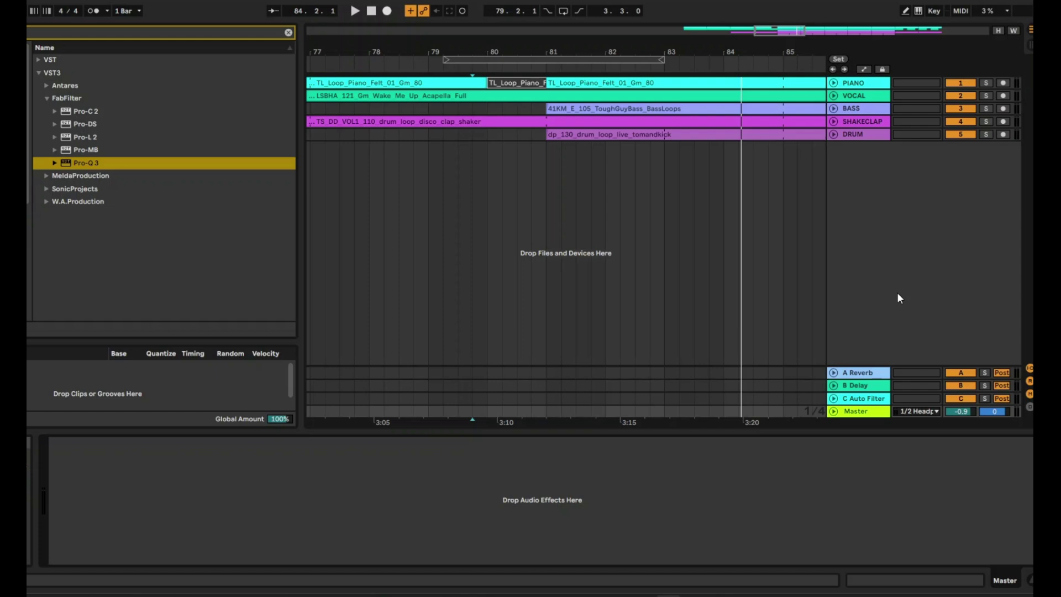
# - Select the DRUM through VOCAL tracks, then open and dismiss their track menu
pyautogui.click(867, 134)
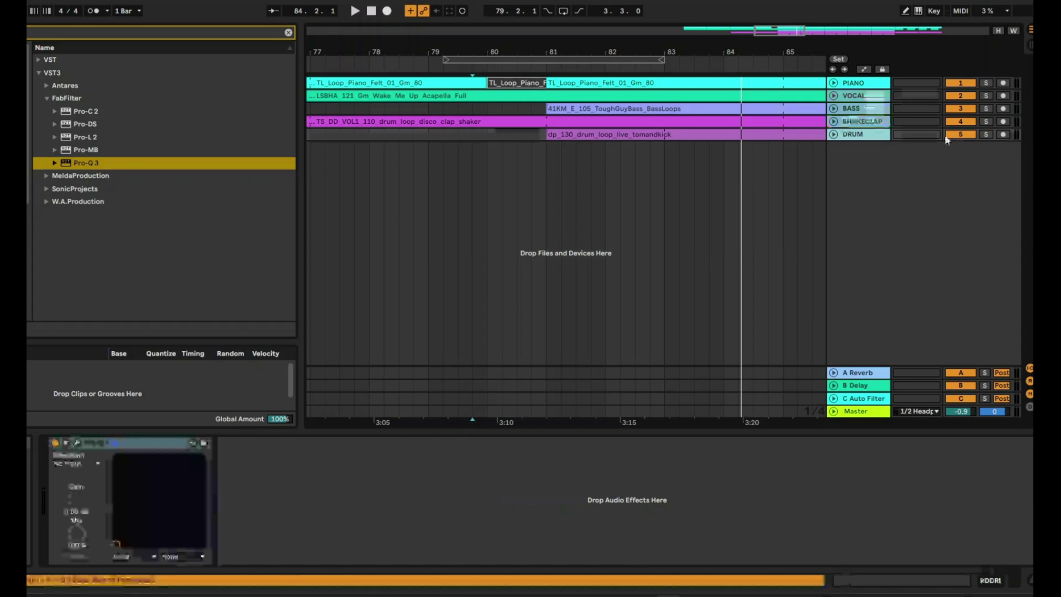
pyautogui.keyDown('shift'); pyautogui.click(864, 97); pyautogui.keyUp('shift')
pyautogui.rightClick(860, 121)
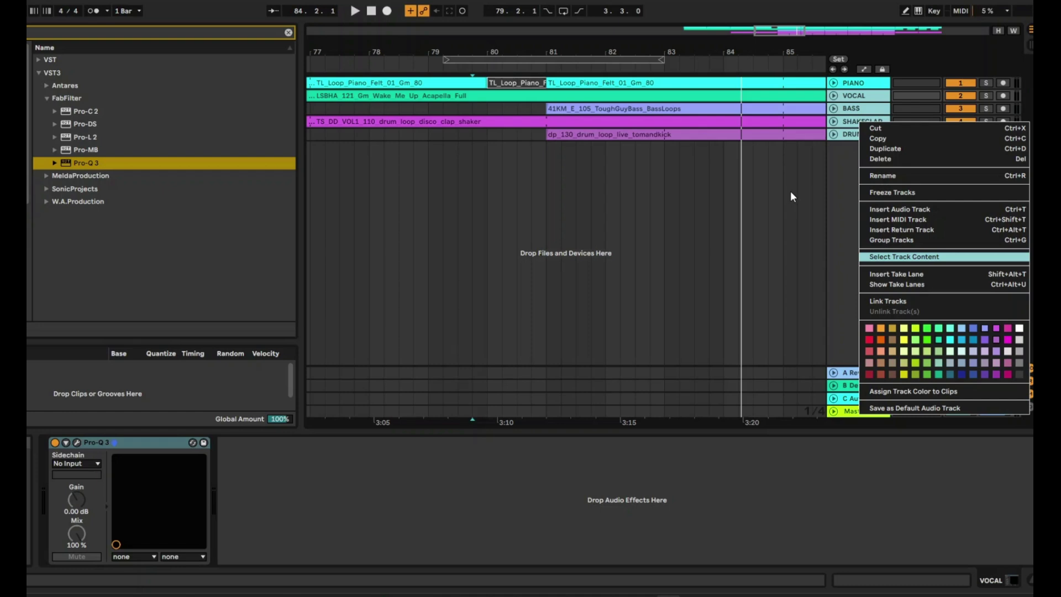
pyautogui.press('Escape')
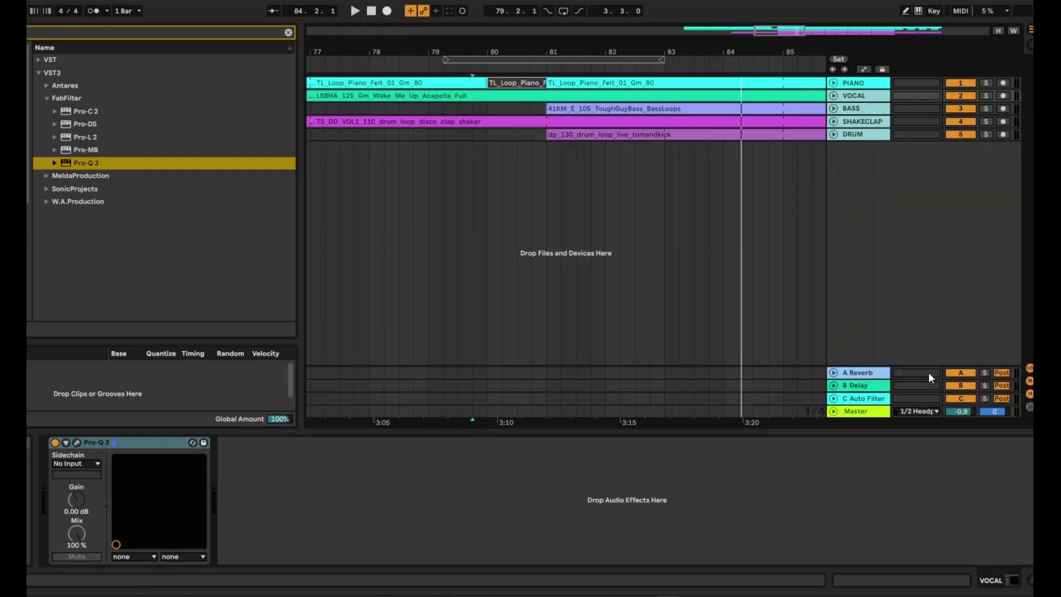
# - Select the A Reverb, B Delay and C Auto Filter returns and open their options menu
pyautogui.click(865, 374)
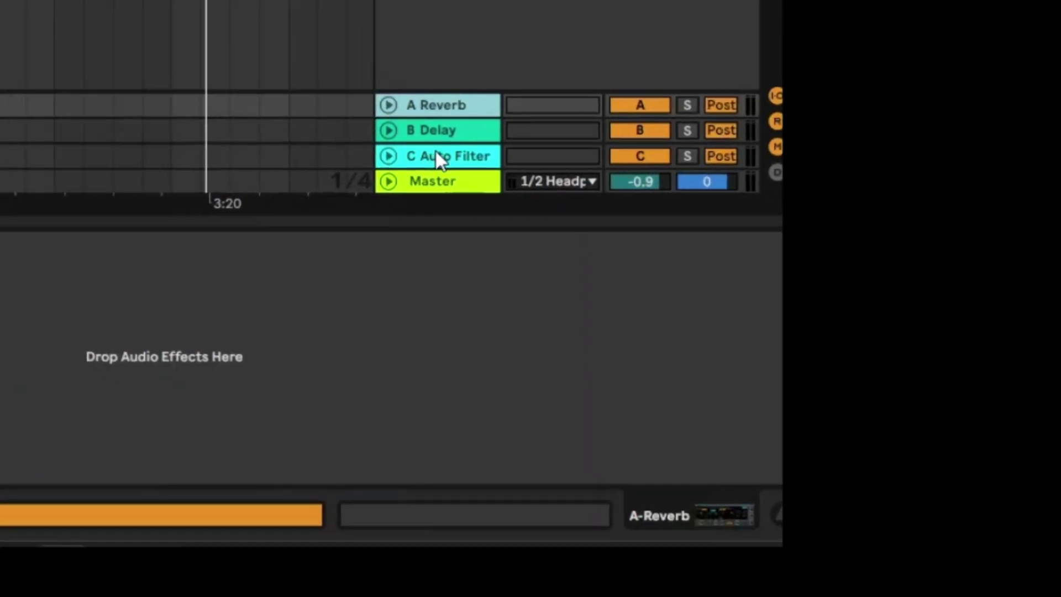
pyautogui.keyDown('shift'); pyautogui.click(821, 372); pyautogui.keyUp('shift')
pyautogui.rightClick(396, 93)
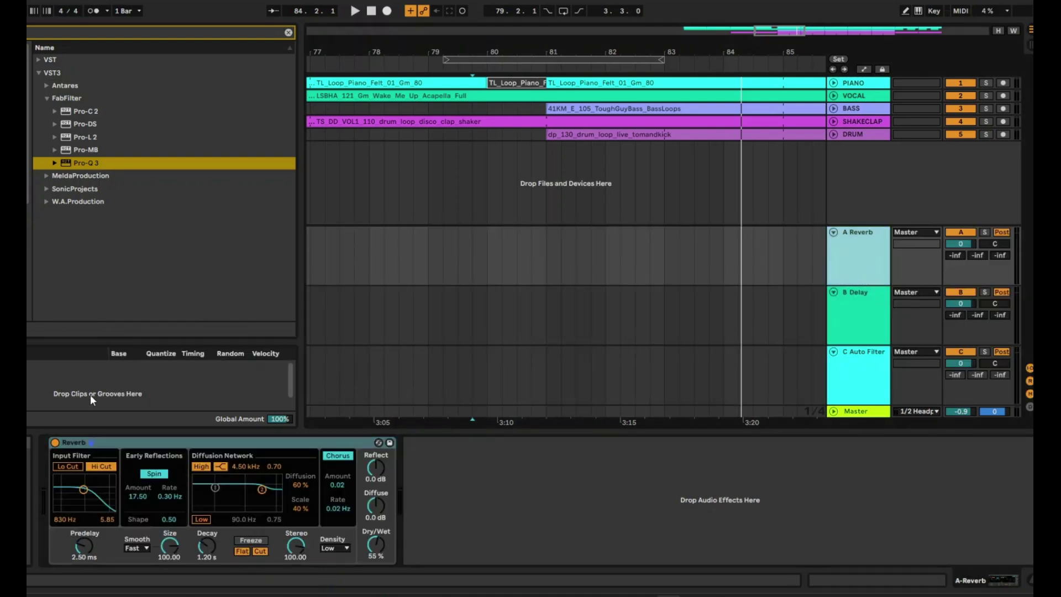
# - Unfold the PIANO track and set its Send A to 0
pyautogui.click(855, 339)
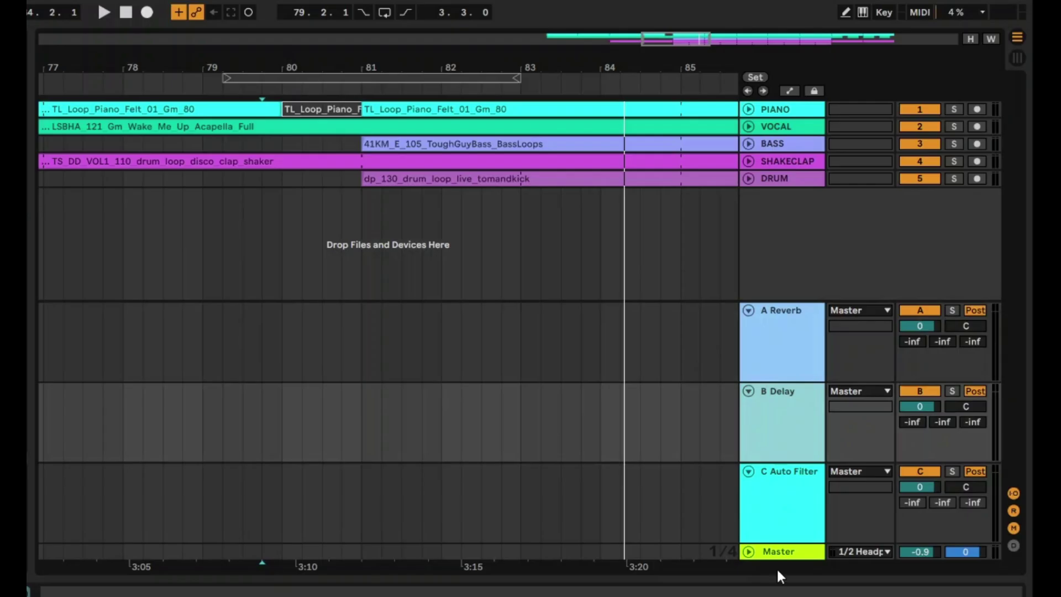
pyautogui.click(475, 539)
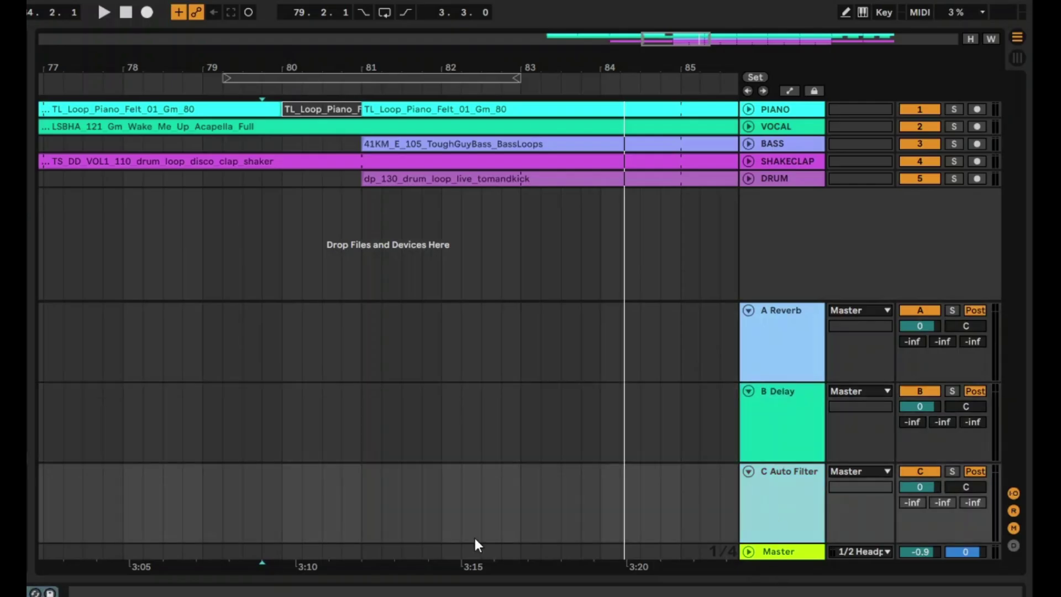
pyautogui.click(768, 314)
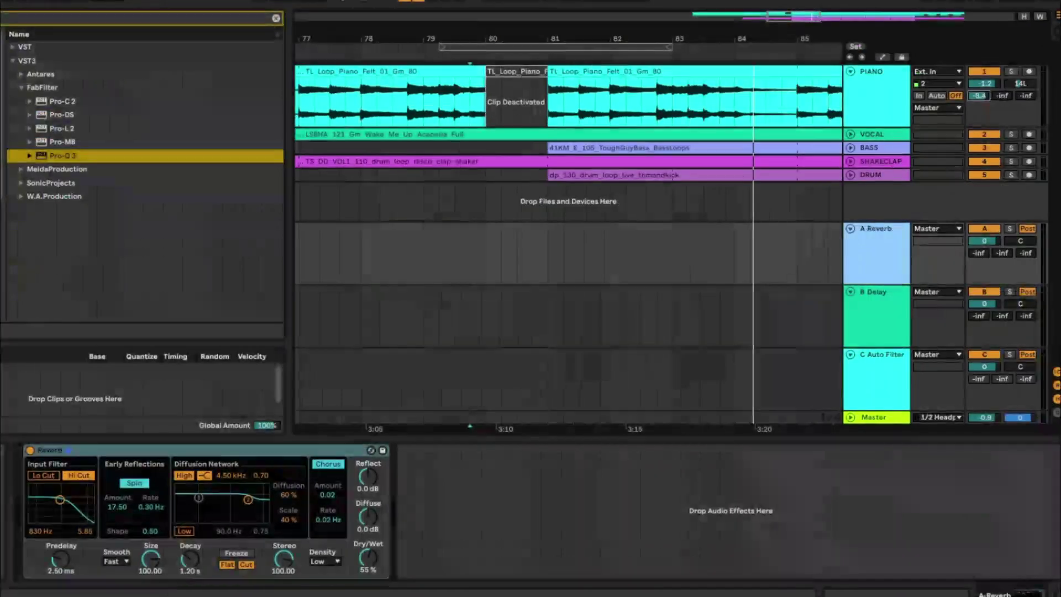
pyautogui.moveTo(979, 96); pyautogui.dragTo(979, 127)
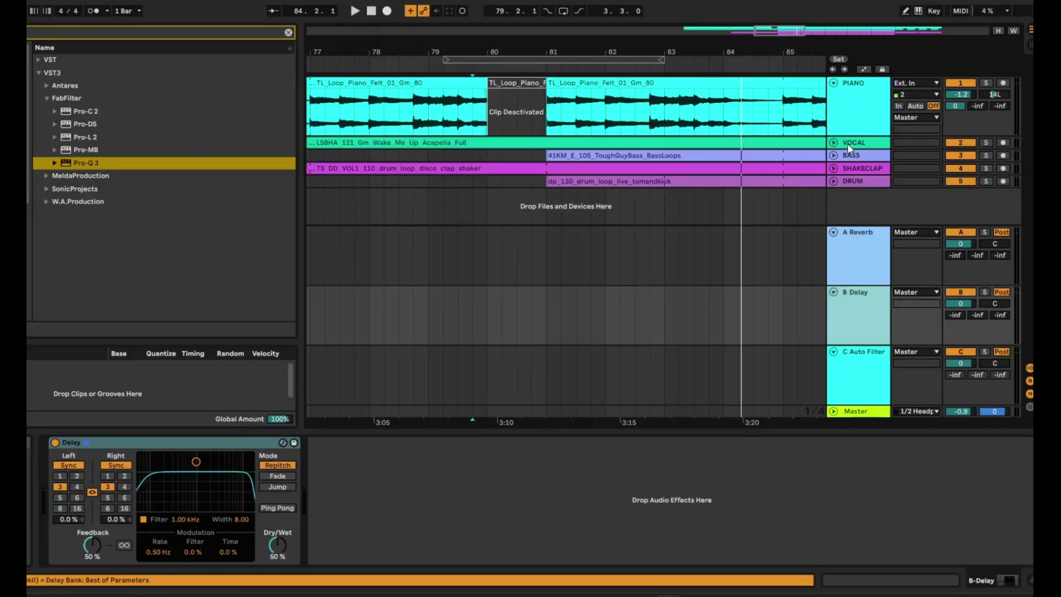
# - Raise the VOCAL track's Send B to -1.6 and unfold the BASS track
pyautogui.click(836, 140)
pyautogui.moveTo(980, 166); pyautogui.dragTo(980, 176)
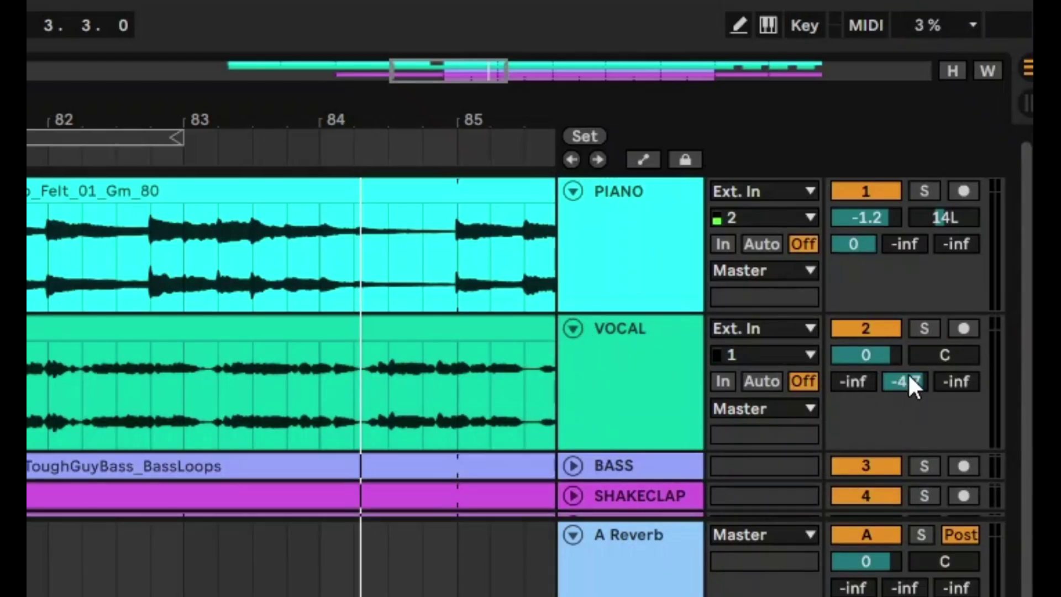
pyautogui.moveTo(905, 381); pyautogui.dragTo(905, 340)
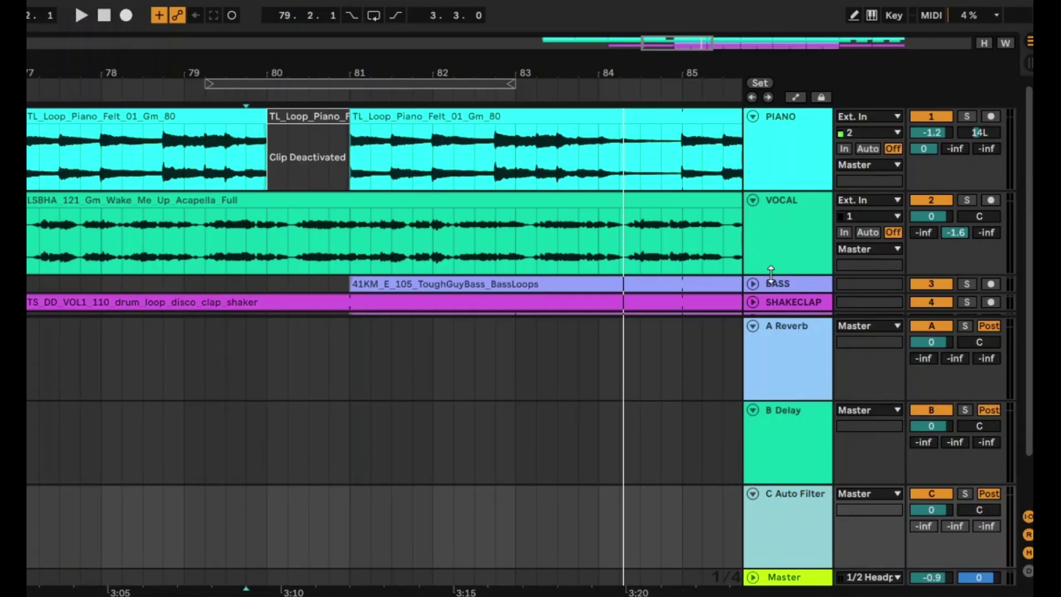
pyautogui.click(753, 284)
pyautogui.scroll(-2, 800, 240)
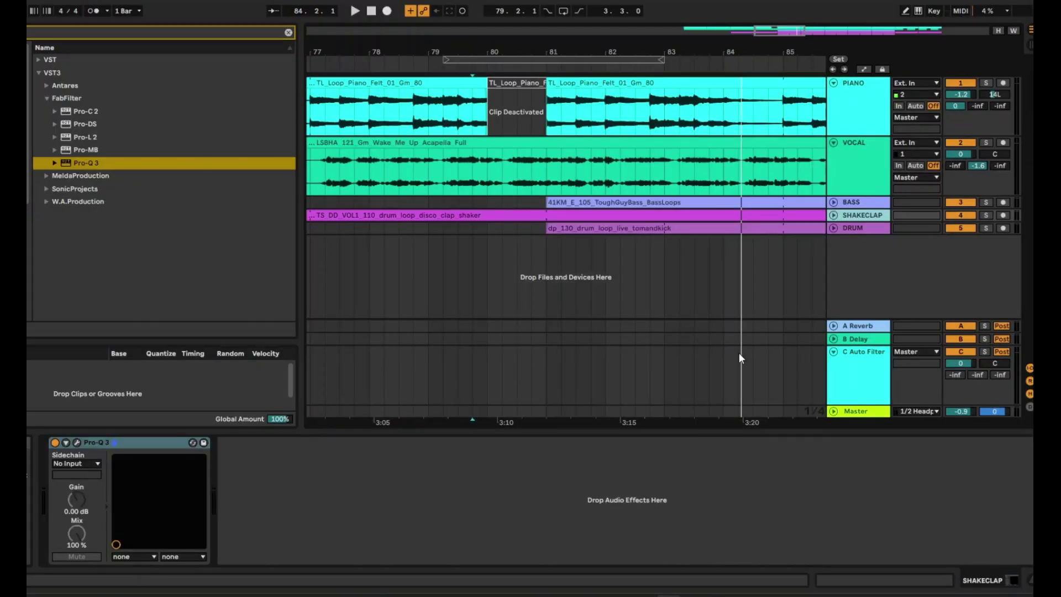
# - Insert a fourth return track, D Return, below C Auto Filter and select it
pyautogui.rightClick(857, 304)
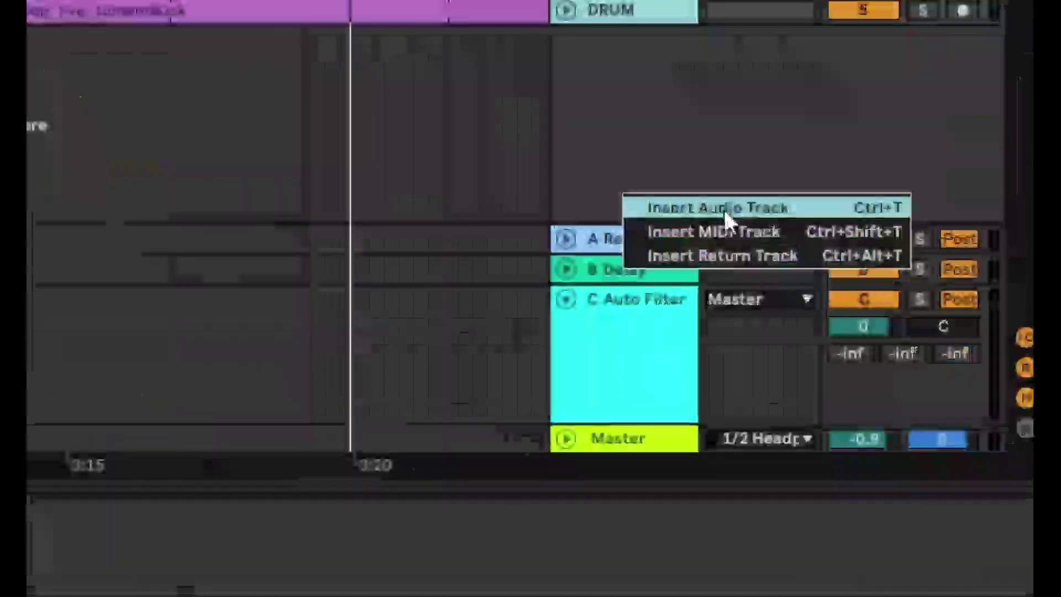
pyautogui.click(905, 333)
pyautogui.click(657, 343)
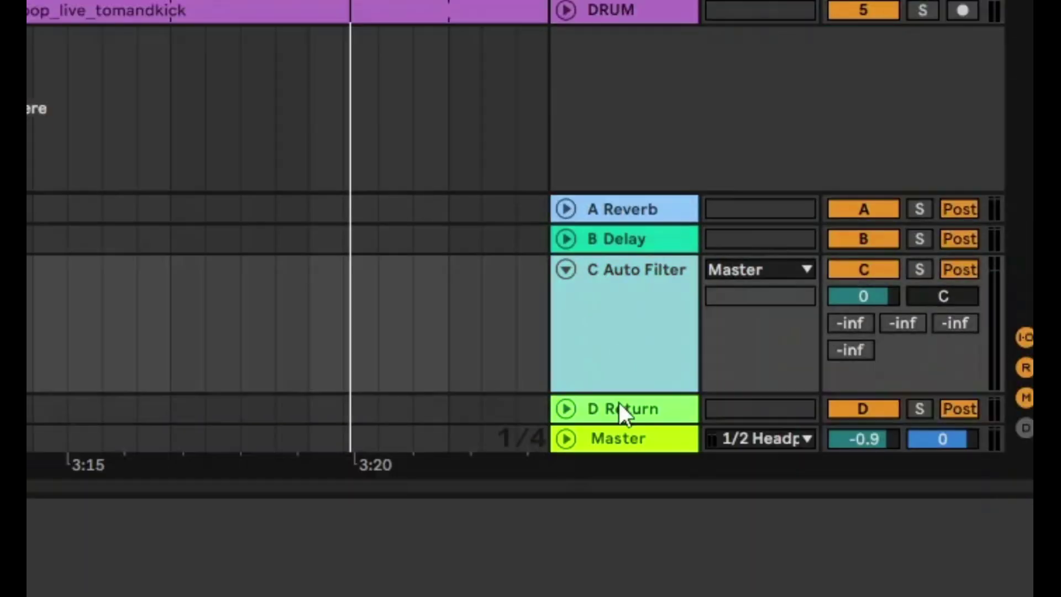
pyautogui.click(615, 413)
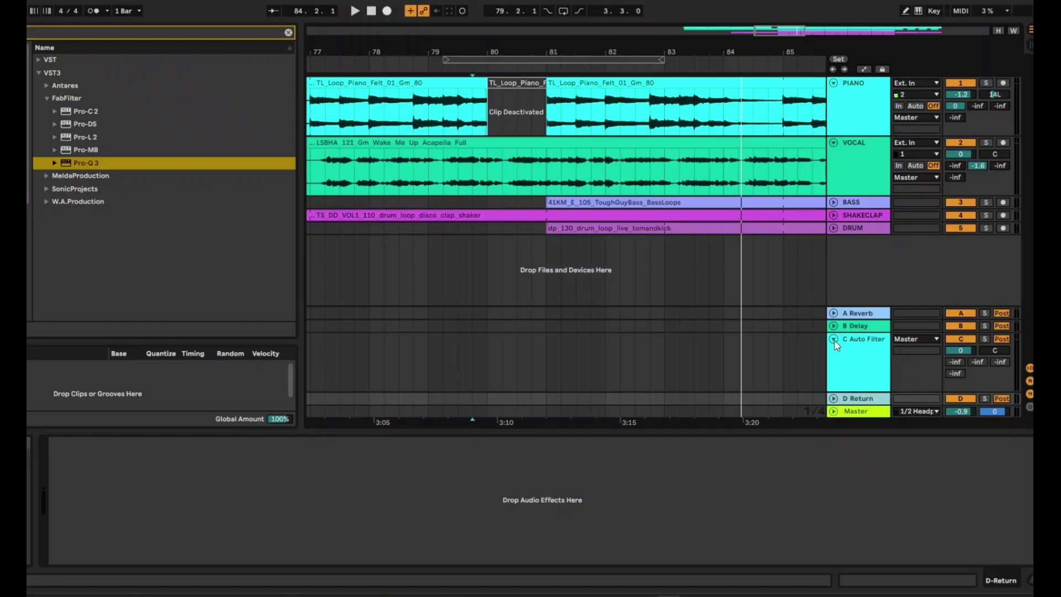
pyautogui.click(834, 325)
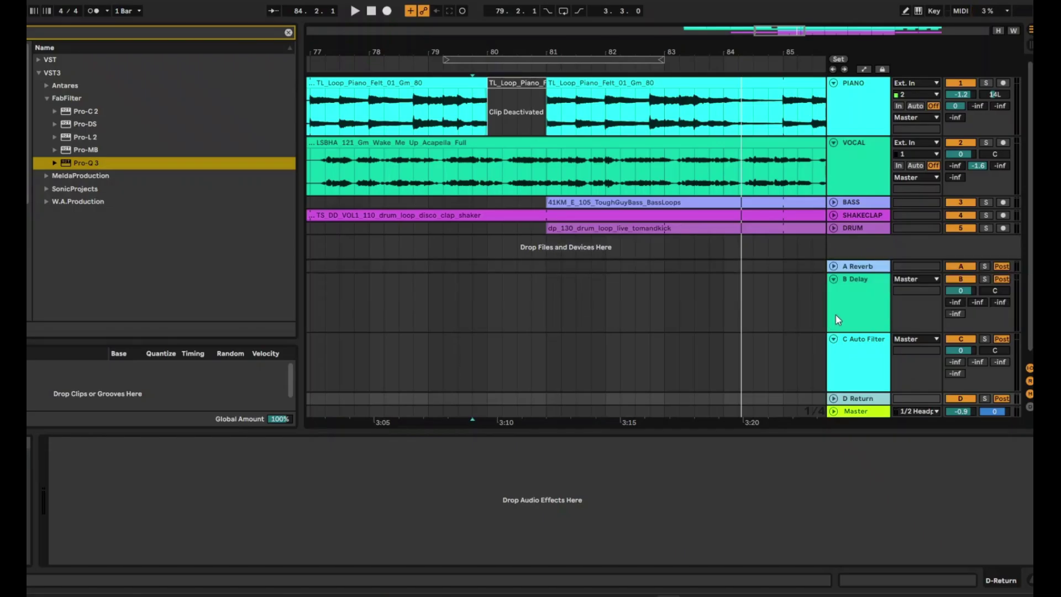
# - Reset the Send D of A Reverb, B Delay and C Auto Filter to 0
pyautogui.click(833, 265)
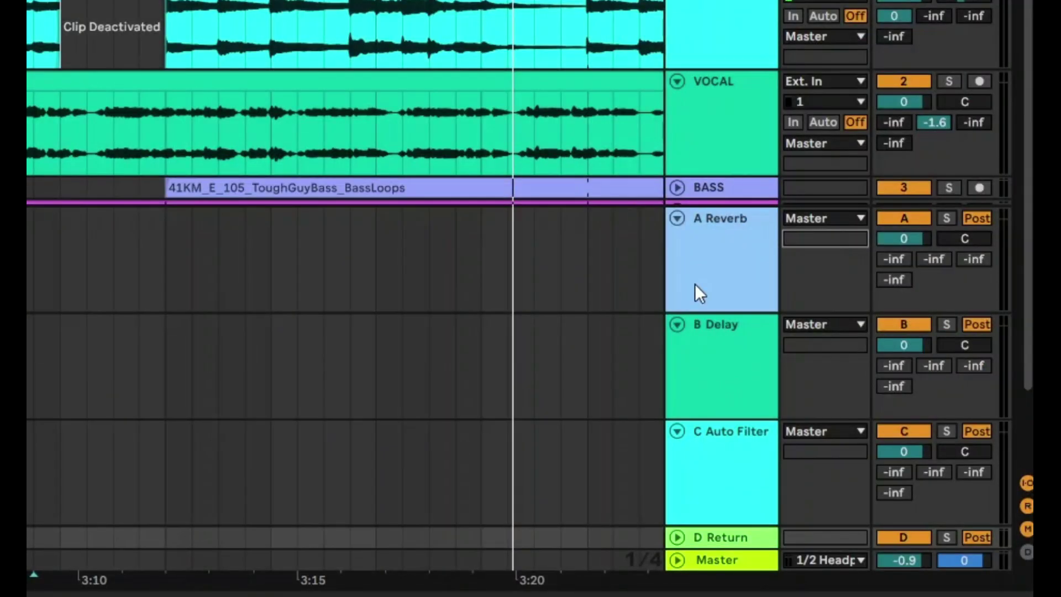
pyautogui.click(892, 280)
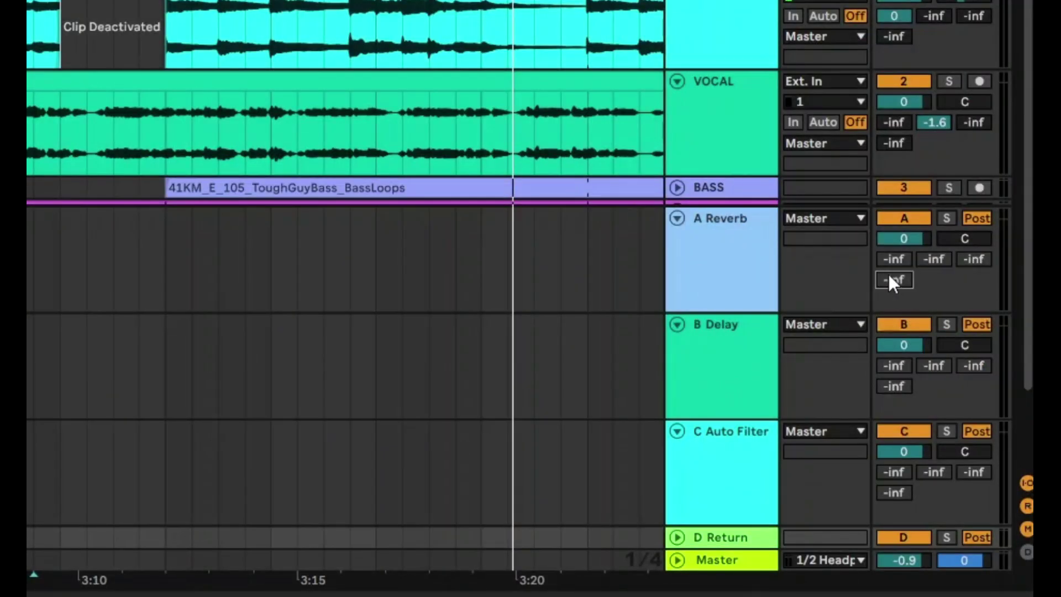
pyautogui.press('Delete')
pyautogui.moveTo(893, 390); pyautogui.dragTo(893, 381)
pyautogui.press('Delete')
pyautogui.click(894, 492)
pyautogui.press('Delete')
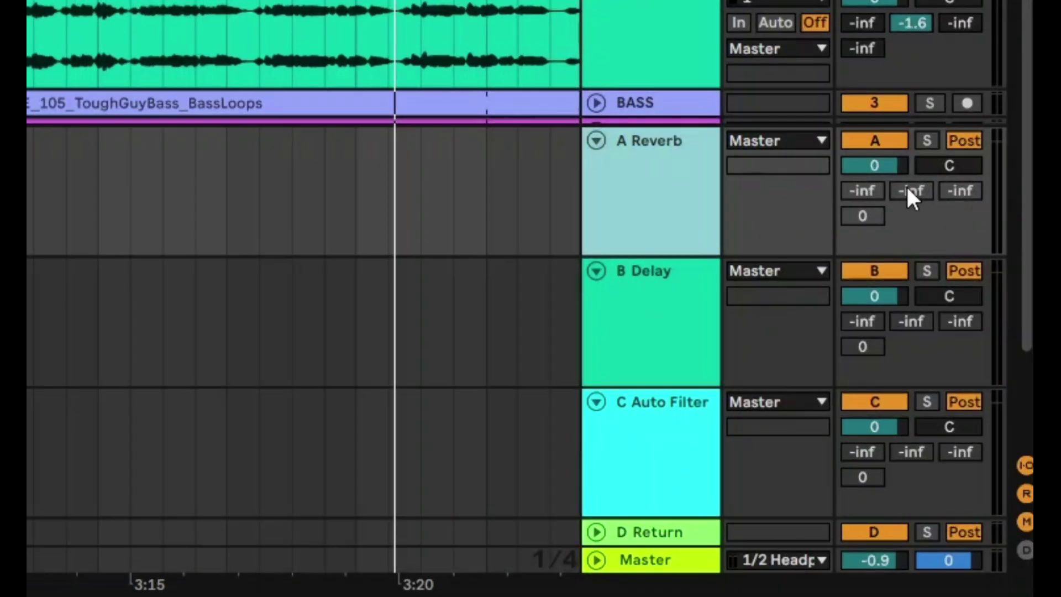
# - Enable all sends on the A Reverb and B Delay returns
pyautogui.rightClick(932, 257)
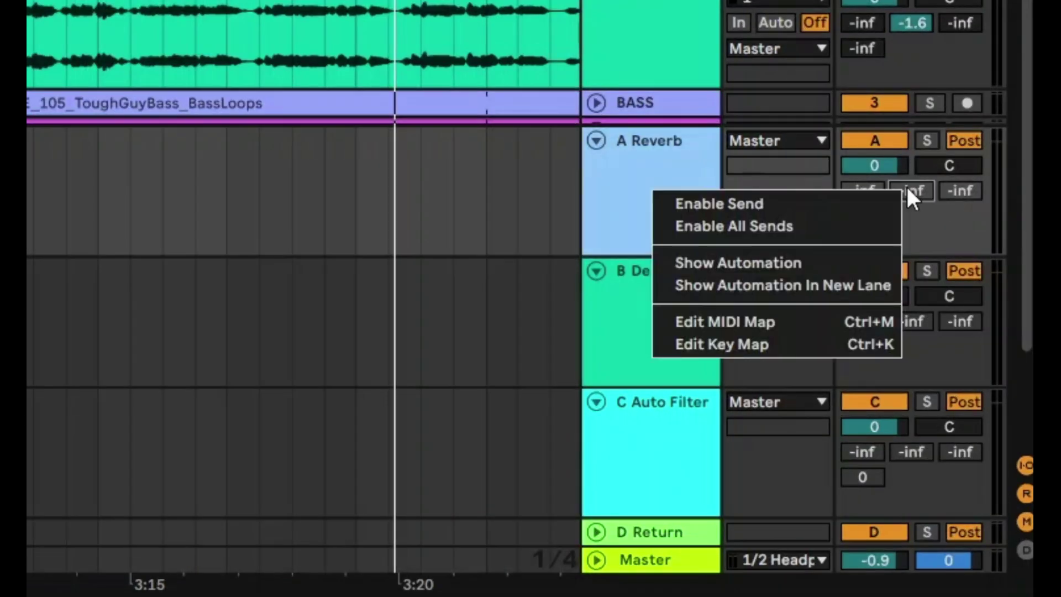
pyautogui.click(777, 228)
pyautogui.rightClick(871, 317)
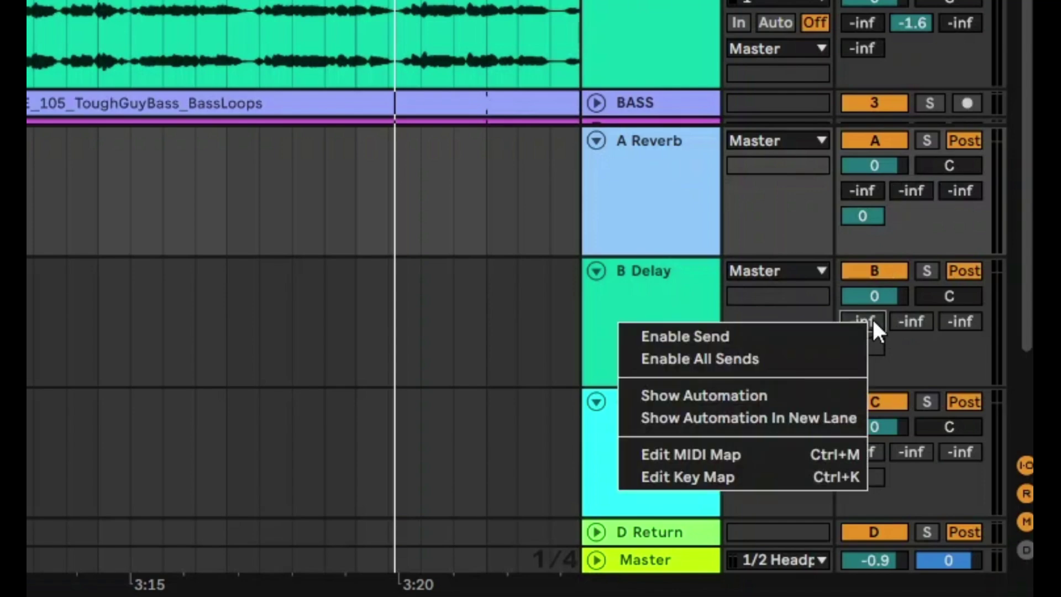
pyautogui.click(775, 361)
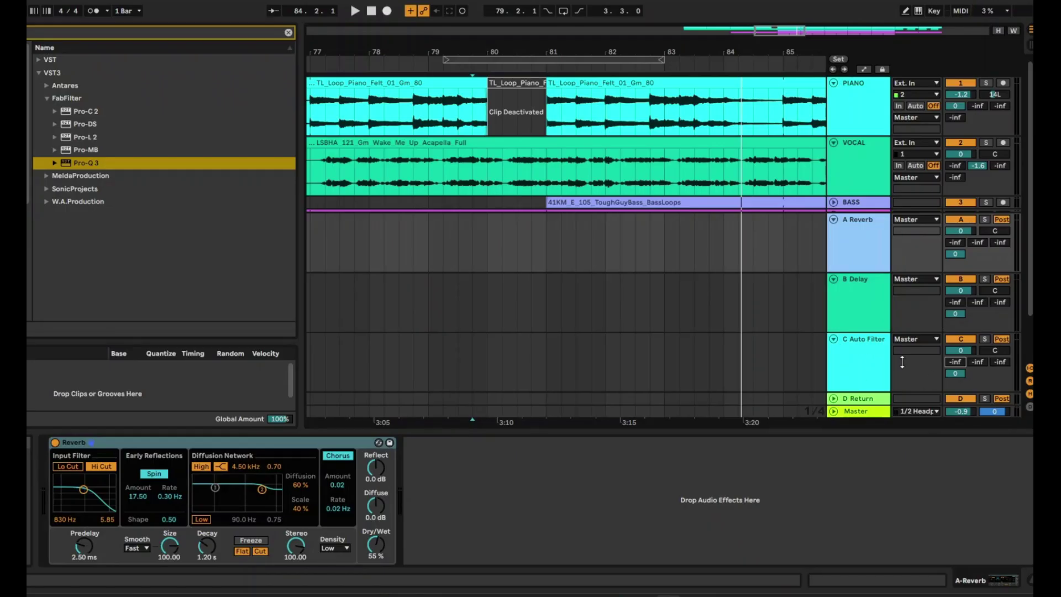
# - Unfold the D Return track and rename it 'Group Return'
pyautogui.click(871, 300)
pyautogui.click(864, 360)
pyautogui.click(833, 399)
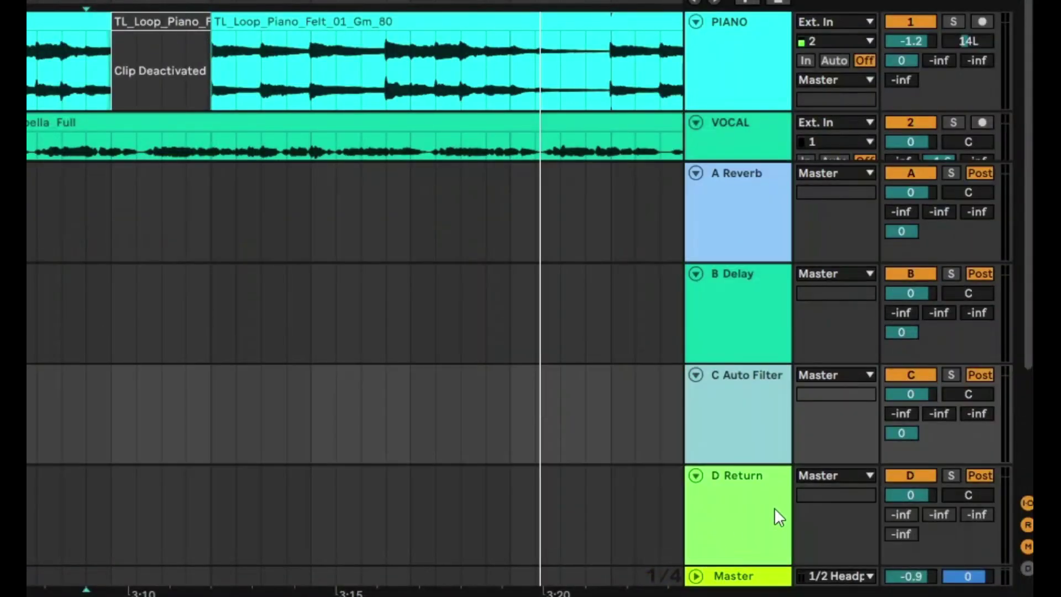
pyautogui.rightClick(856, 364)
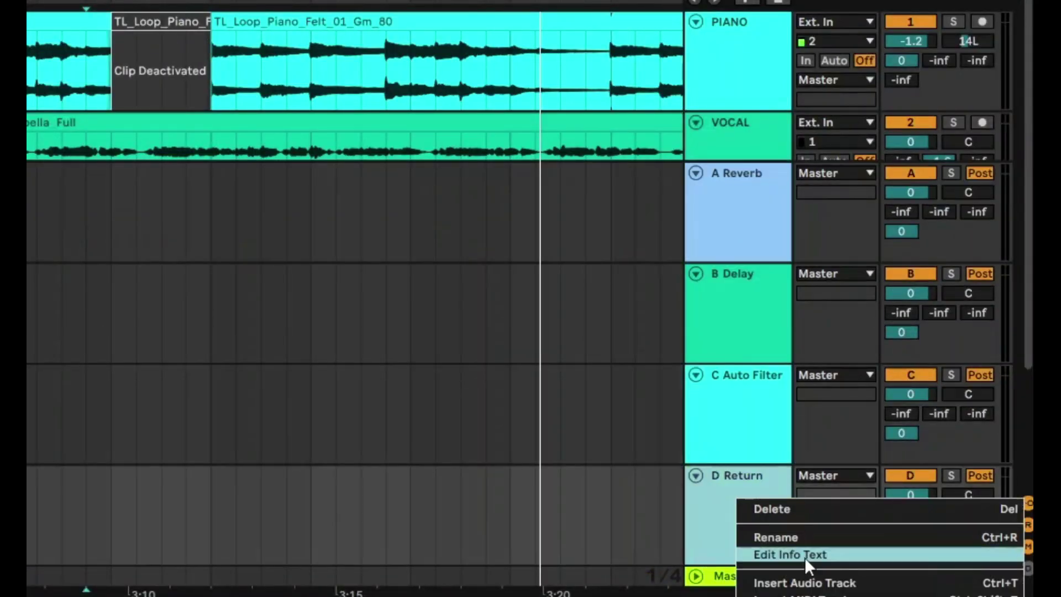
pyautogui.click(794, 536)
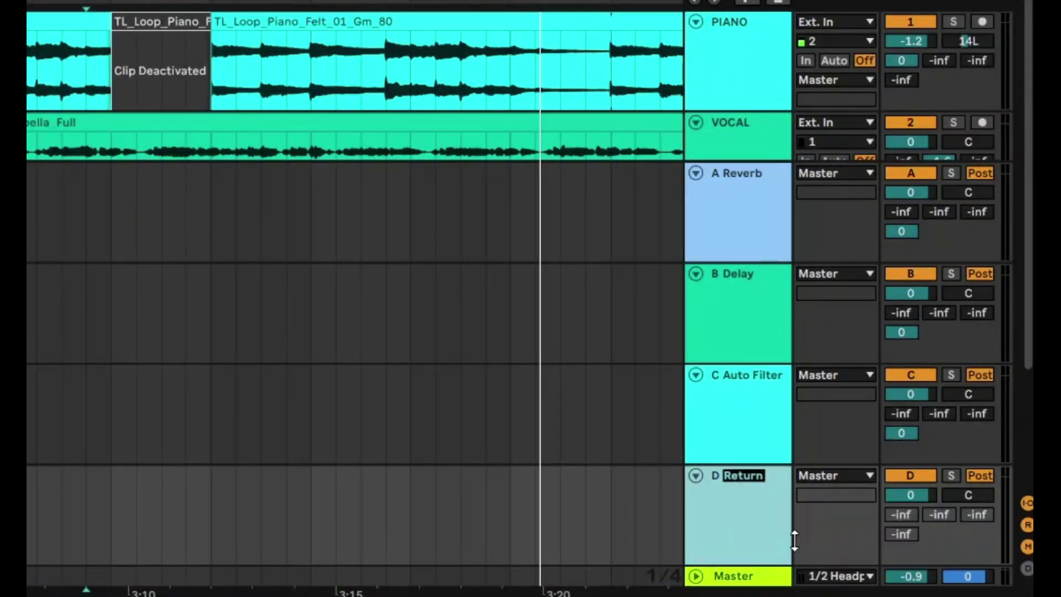
pyautogui.write('Group Return')
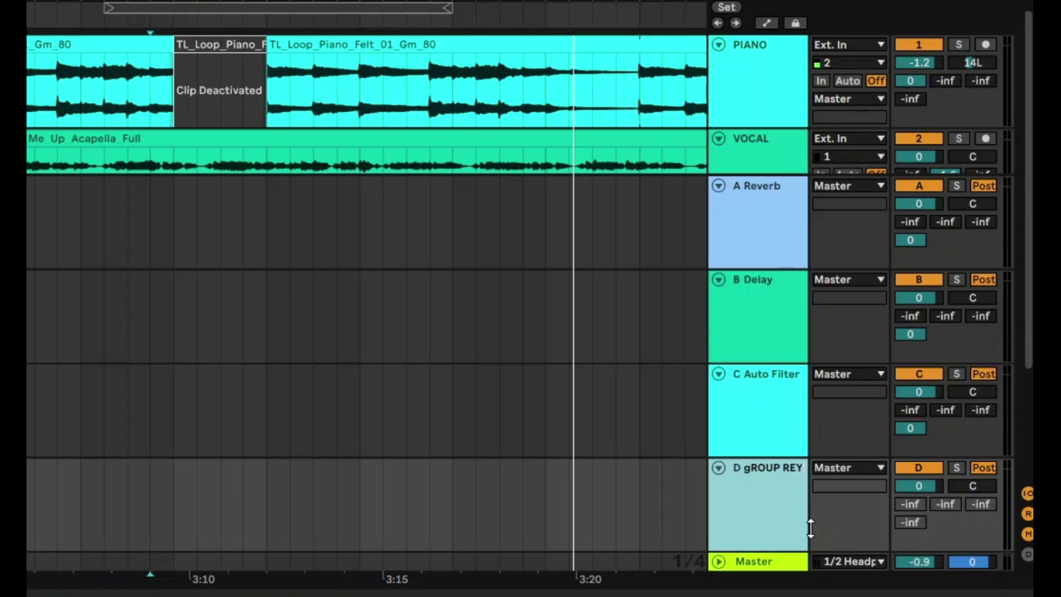
pyautogui.press('Return')
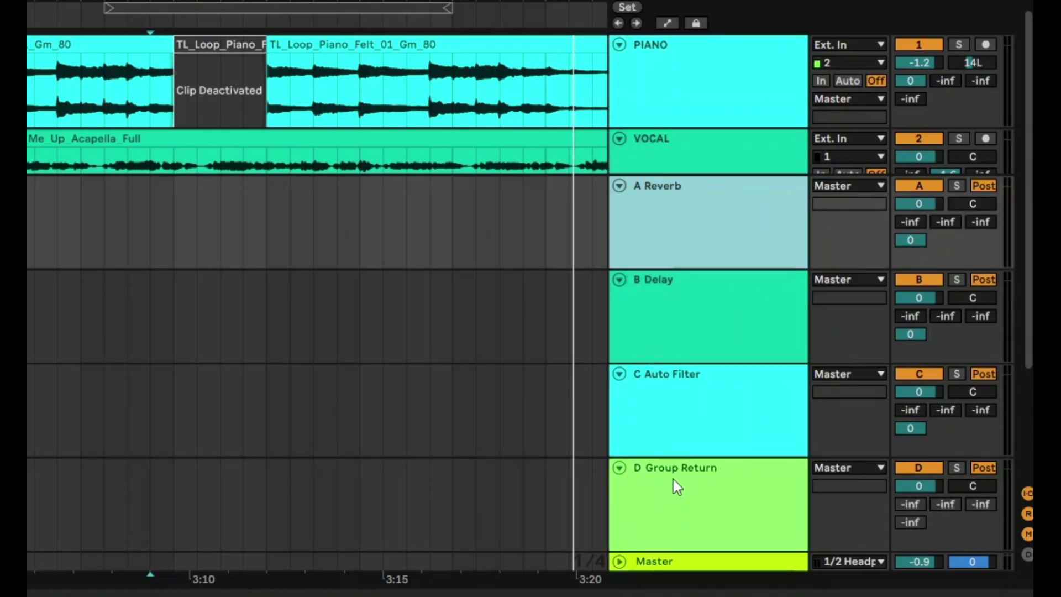
pyautogui.click(693, 523)
# - Route the A Reverb, B Delay and C Auto Filter returns' output to Sends Only
pyautogui.click(659, 210)
pyautogui.keyDown('shift'); pyautogui.click(687, 372); pyautogui.keyUp('shift')
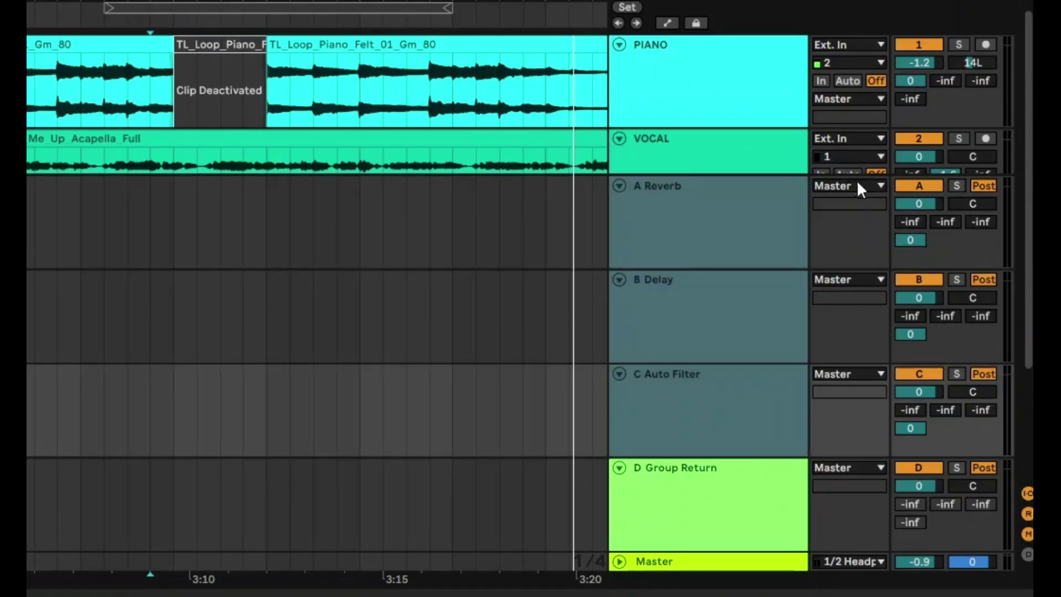
pyautogui.click(860, 187)
pyautogui.click(857, 339)
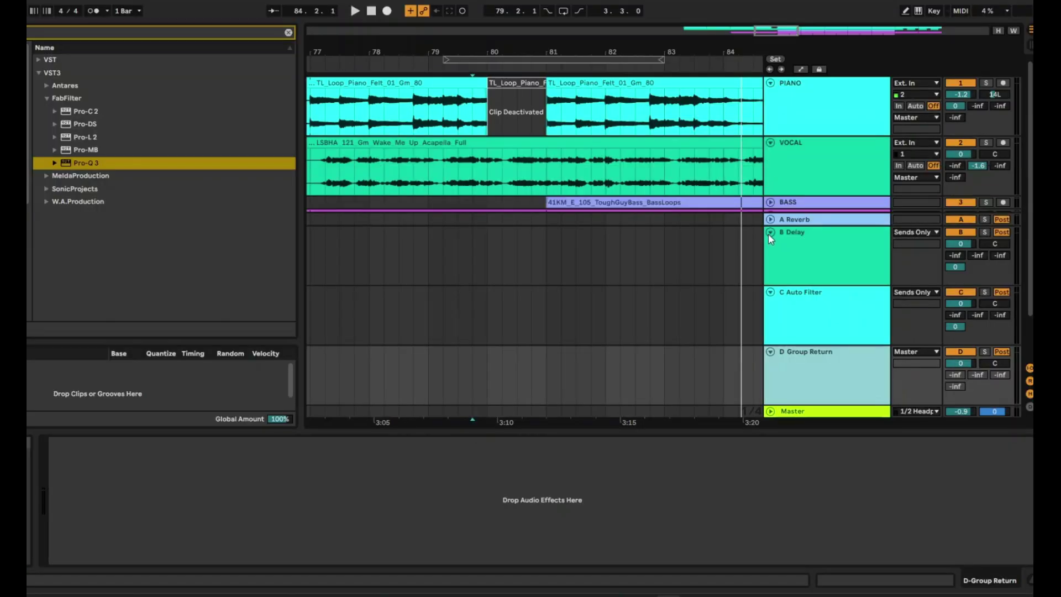
# - Fold B Delay, C Auto Filter and Group Return to single rows, then select Group Return
pyautogui.click(771, 233)
pyautogui.click(770, 293)
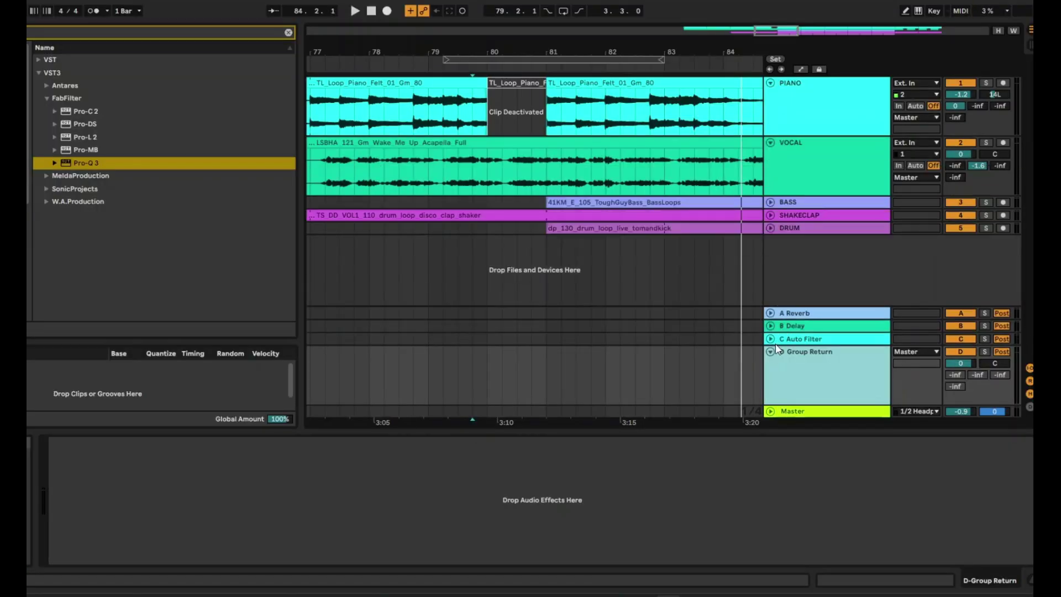
pyautogui.click(772, 351)
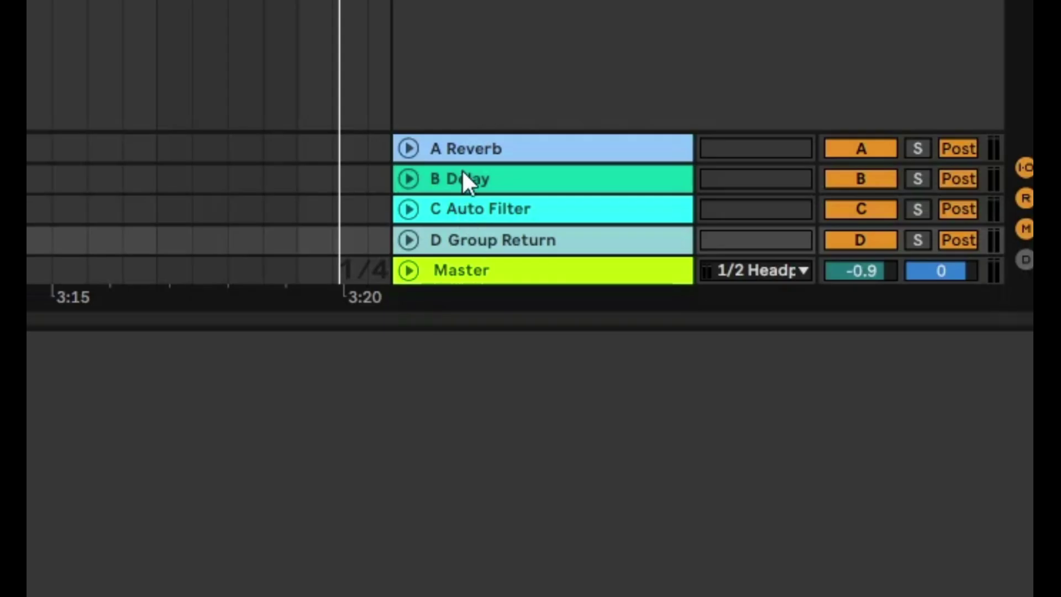
pyautogui.click(464, 157)
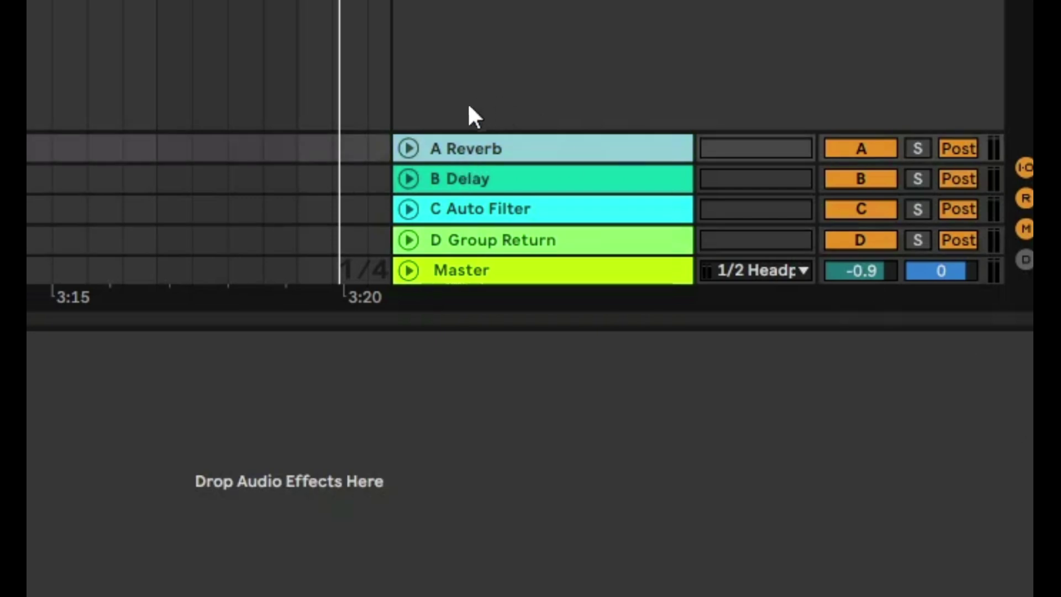
pyautogui.click(514, 242)
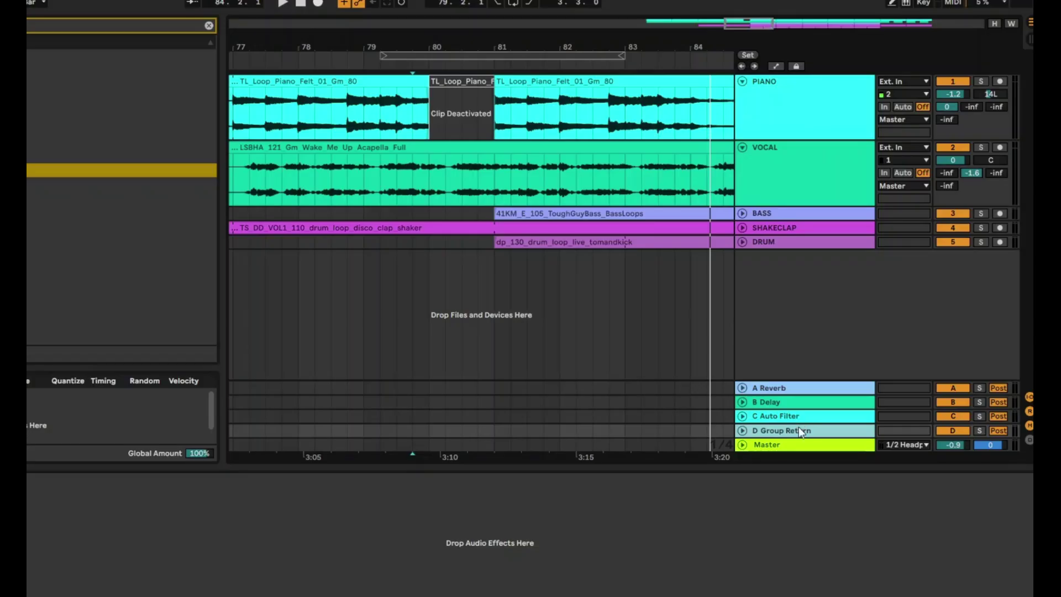
# - Play the arrangement from bar 79 and toggle solo on D Group Return
pyautogui.click(348, 61)
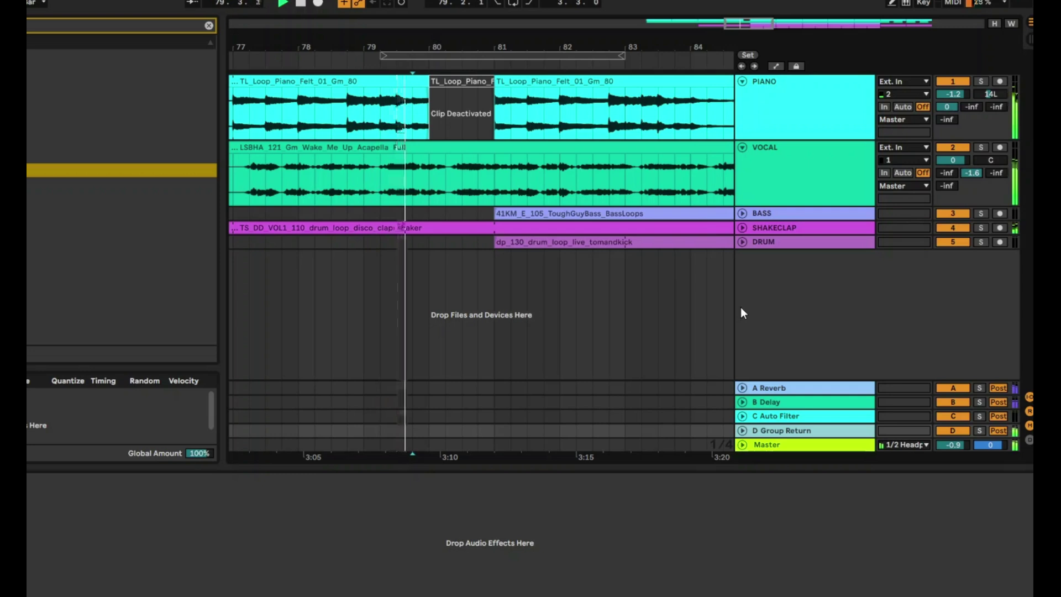
pyautogui.click(301, 4)
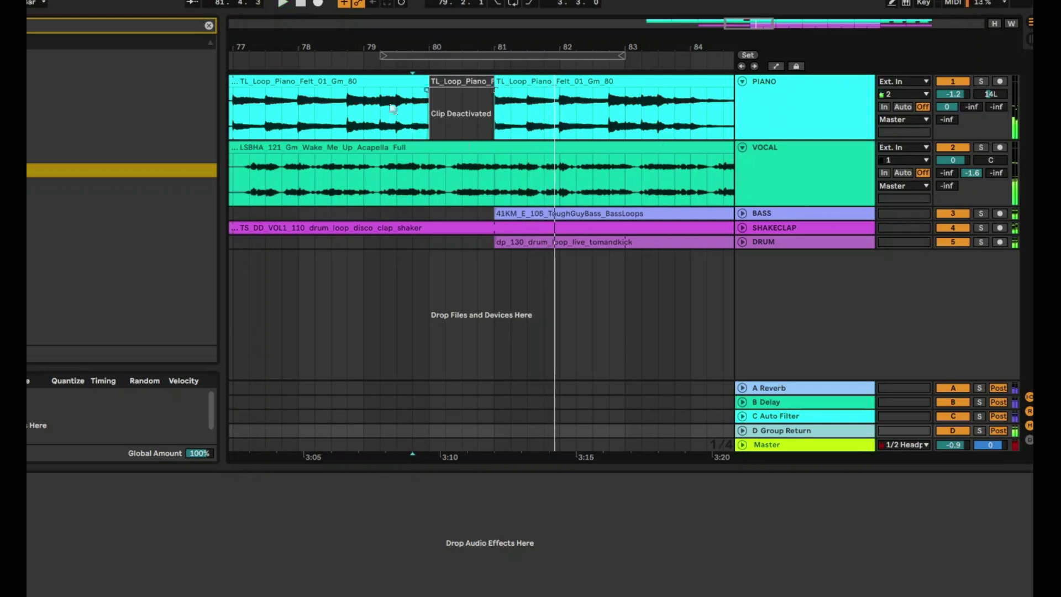
pyautogui.press('space')
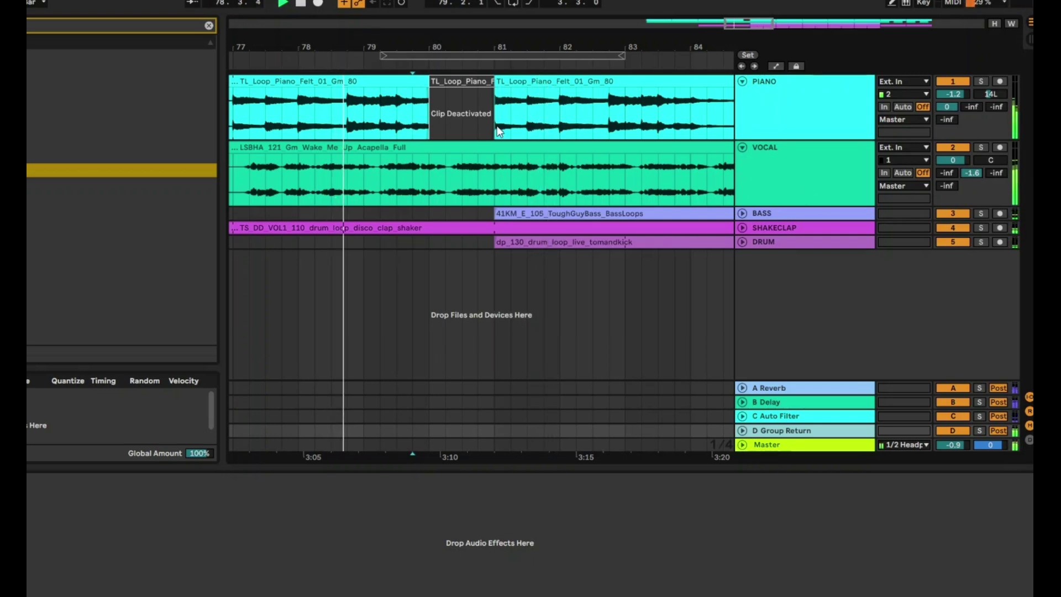
pyautogui.click(978, 430)
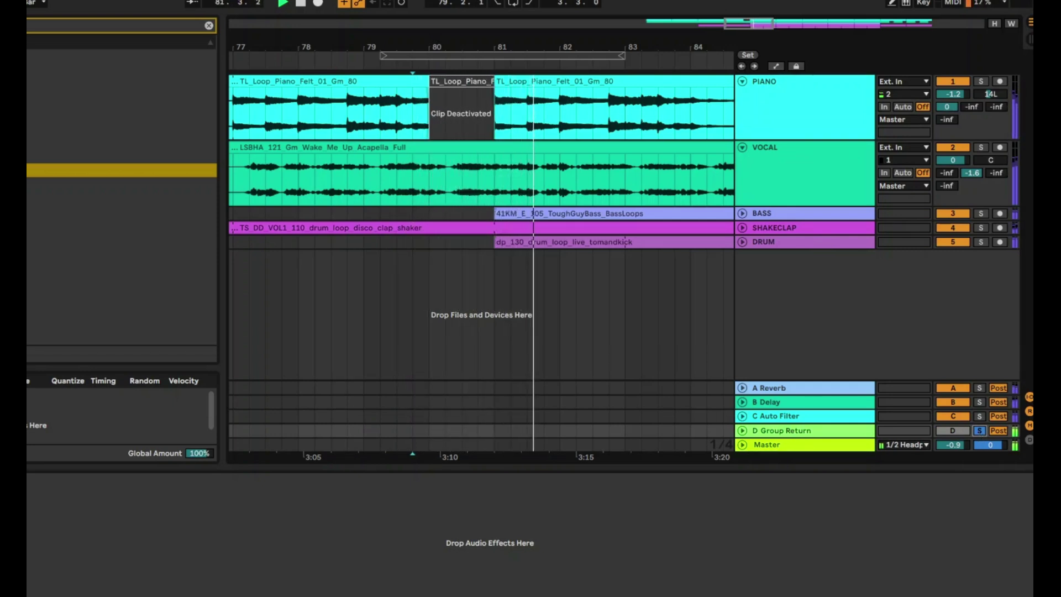
pyautogui.click(979, 429)
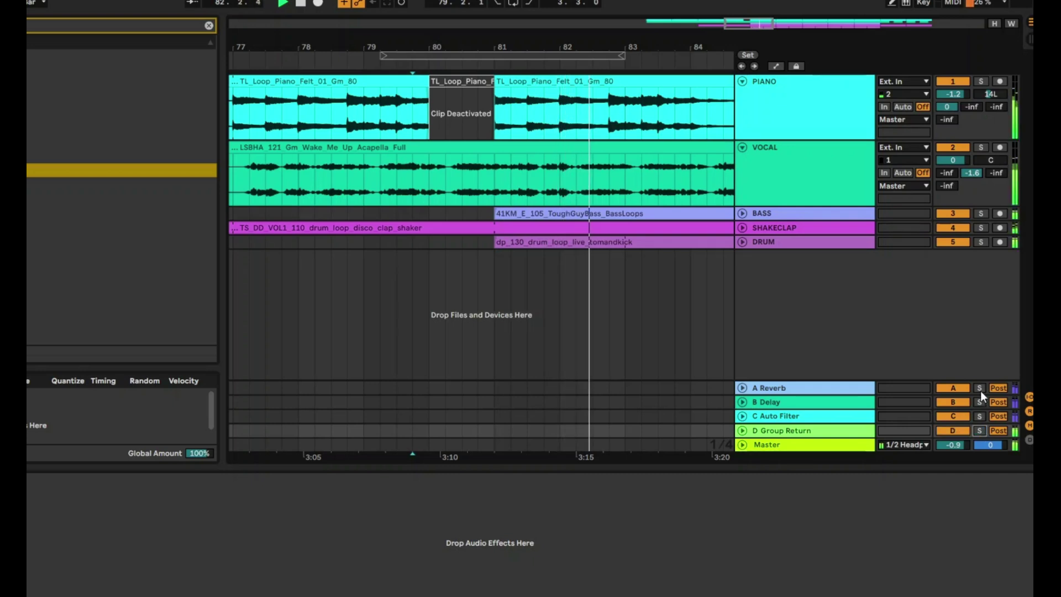
pyautogui.click(979, 388)
pyautogui.click(980, 401)
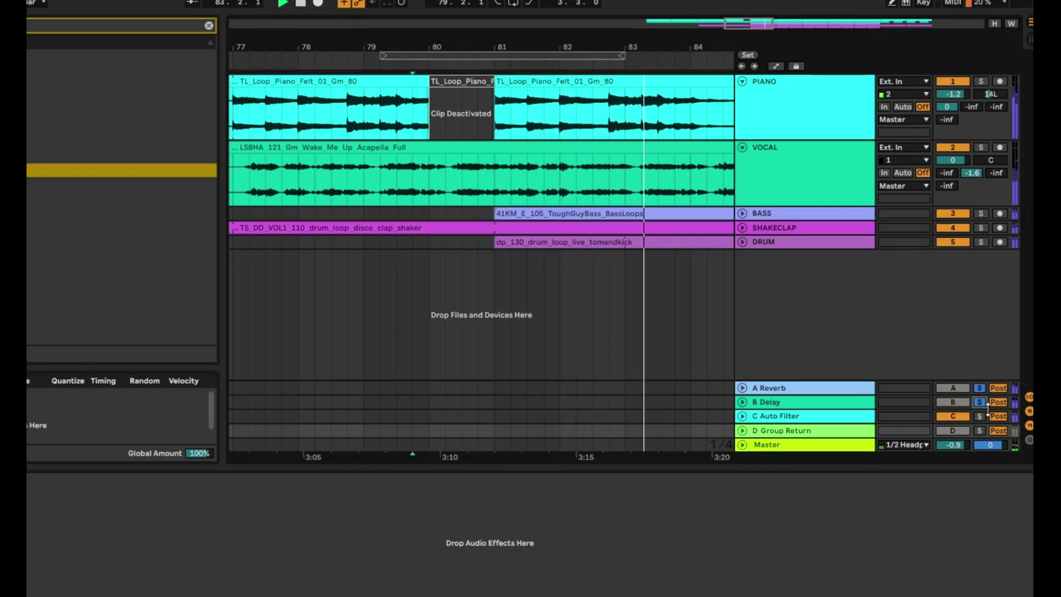
pyautogui.click(982, 416)
pyautogui.click(980, 416)
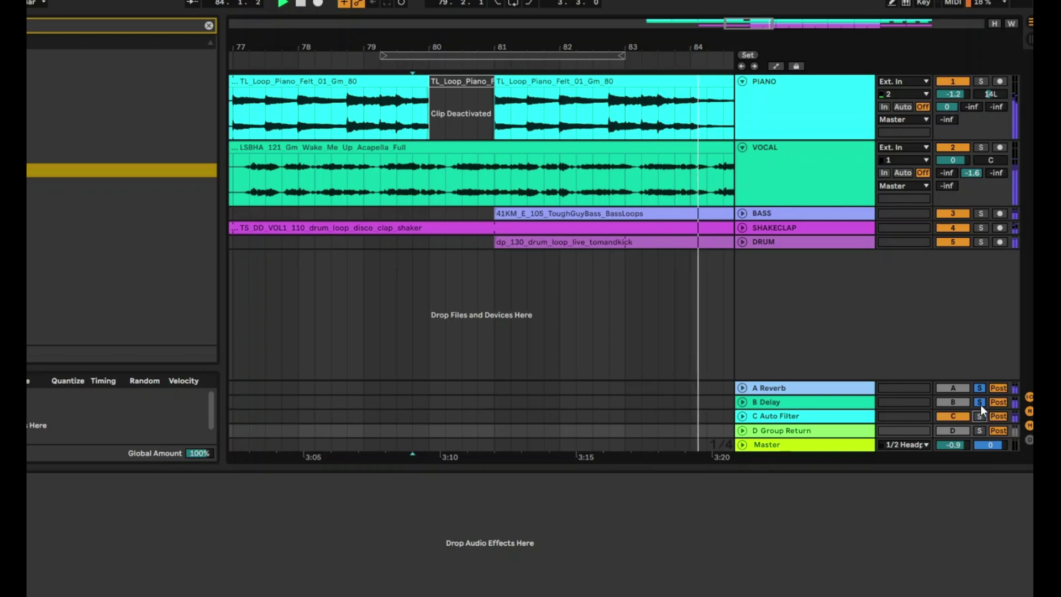
pyautogui.click(981, 403)
pyautogui.click(980, 389)
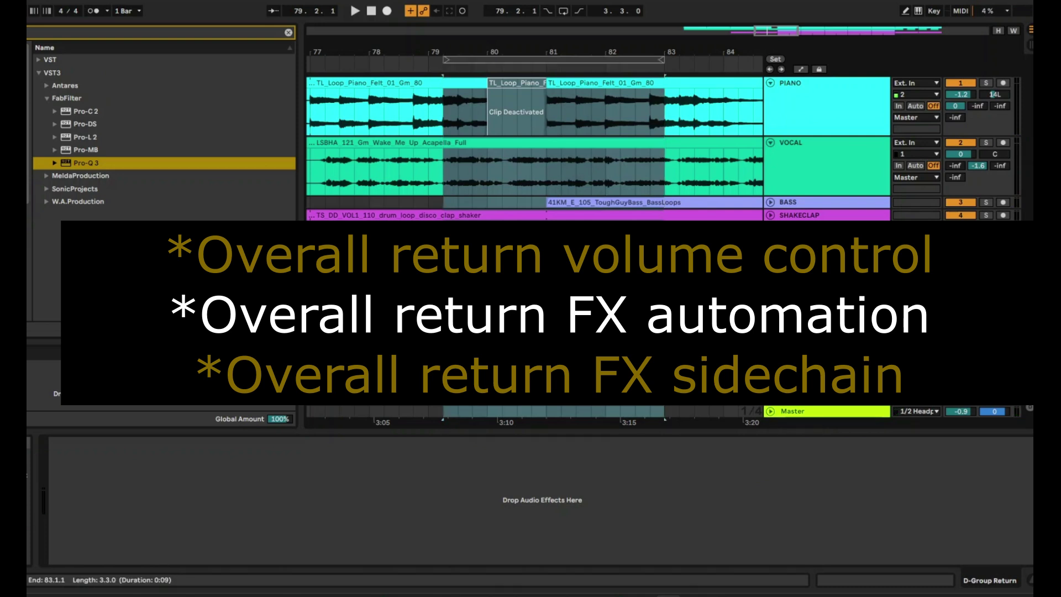
# - In Automation Mode, draw a D Group Return volume dip to -inf near 3:09, back near 3:12
pyautogui.press('a')
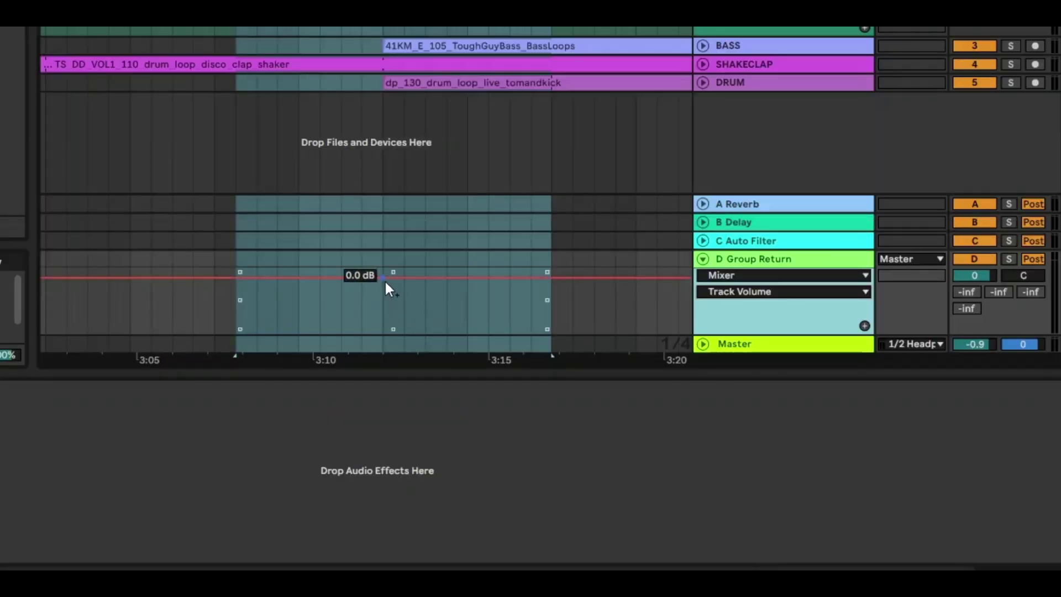
pyautogui.click(547, 366)
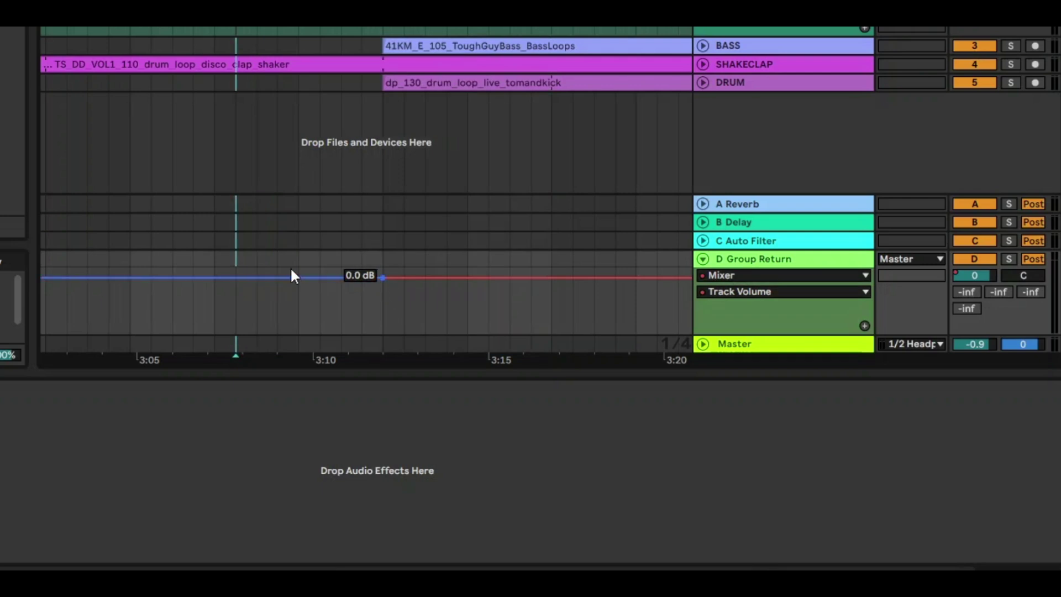
pyautogui.click(214, 277)
pyautogui.moveTo(298, 278); pyautogui.dragTo(298, 332)
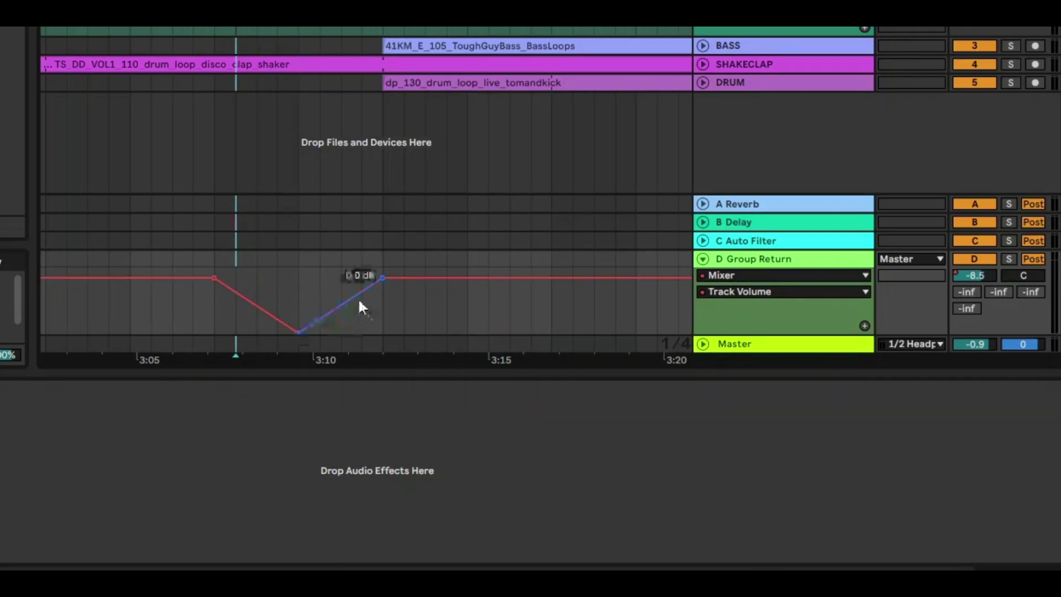
pyautogui.moveTo(359, 307); pyautogui.dragTo(359, 330)
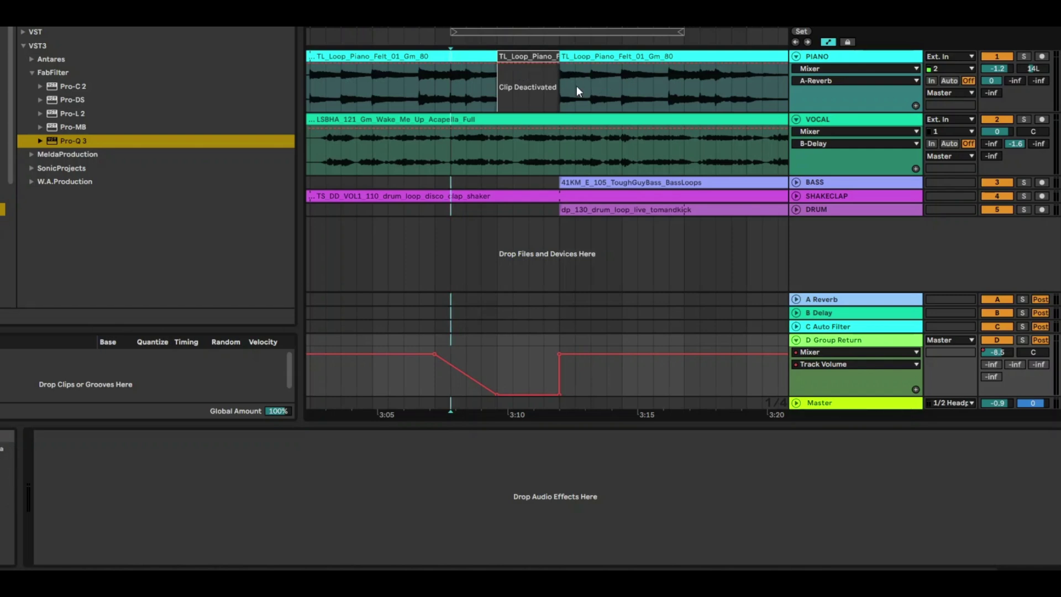
pyautogui.press('space')
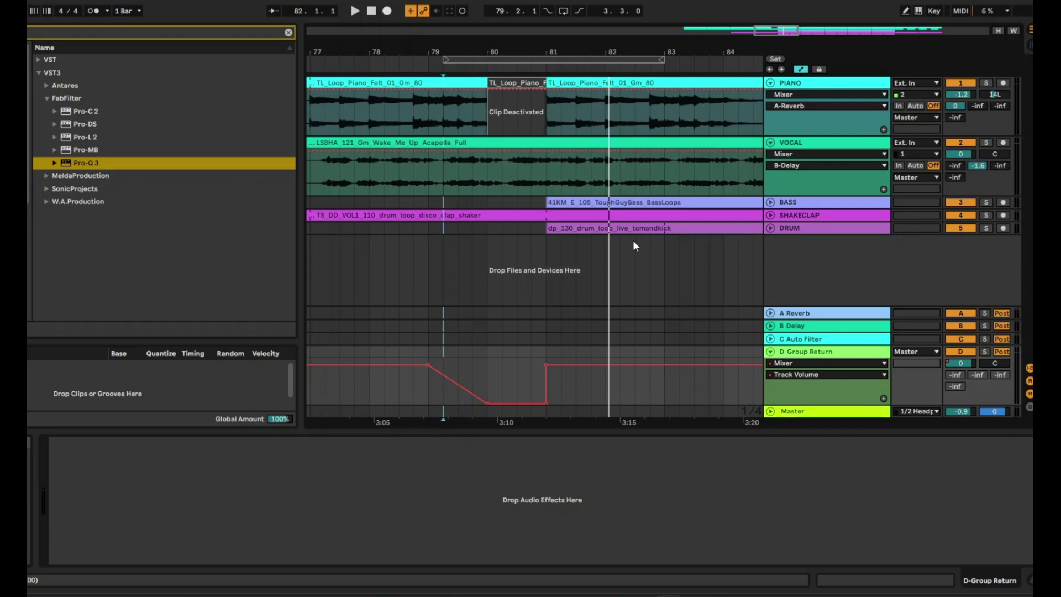
# - Play back the volume dip with D Group Return soloed, then stop and unsolo it
pyautogui.press('space')
pyautogui.click(984, 351)
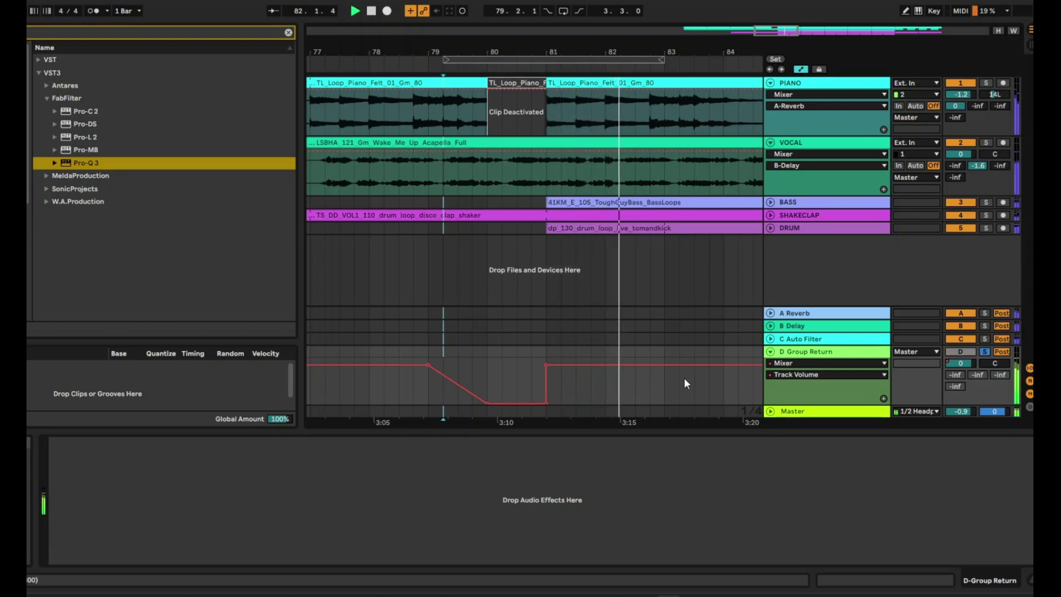
pyautogui.press('space')
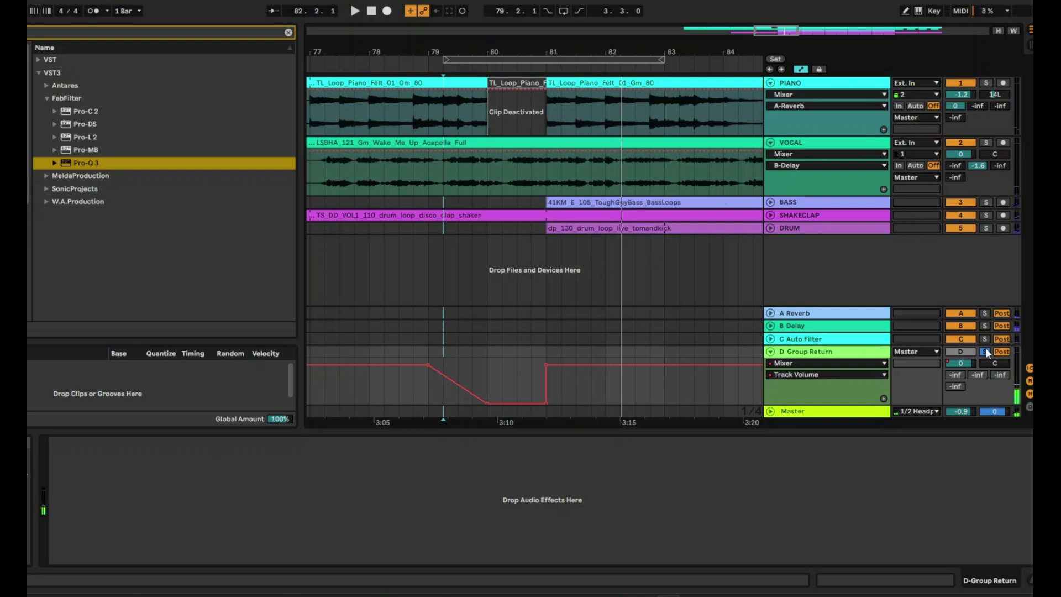
pyautogui.click(986, 351)
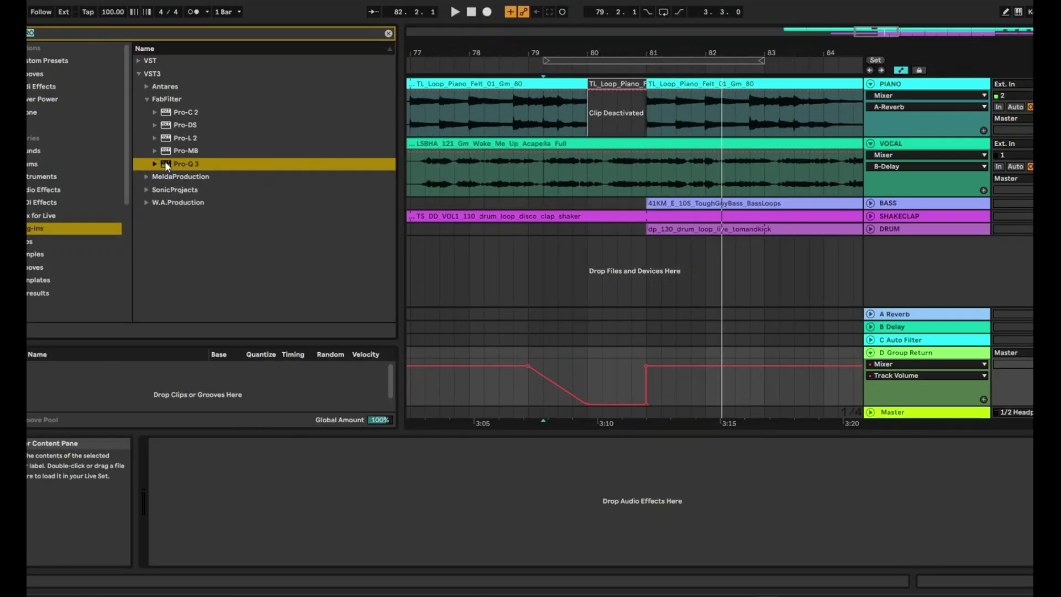
# - Insert Pro-Q 3 on D Group Return with a 253 Hz low cut and an added high-cut band
pyautogui.moveTo(64, 160); pyautogui.dragTo(180, 481)
pyautogui.moveTo(278, 477); pyautogui.dragTo(277, 477)
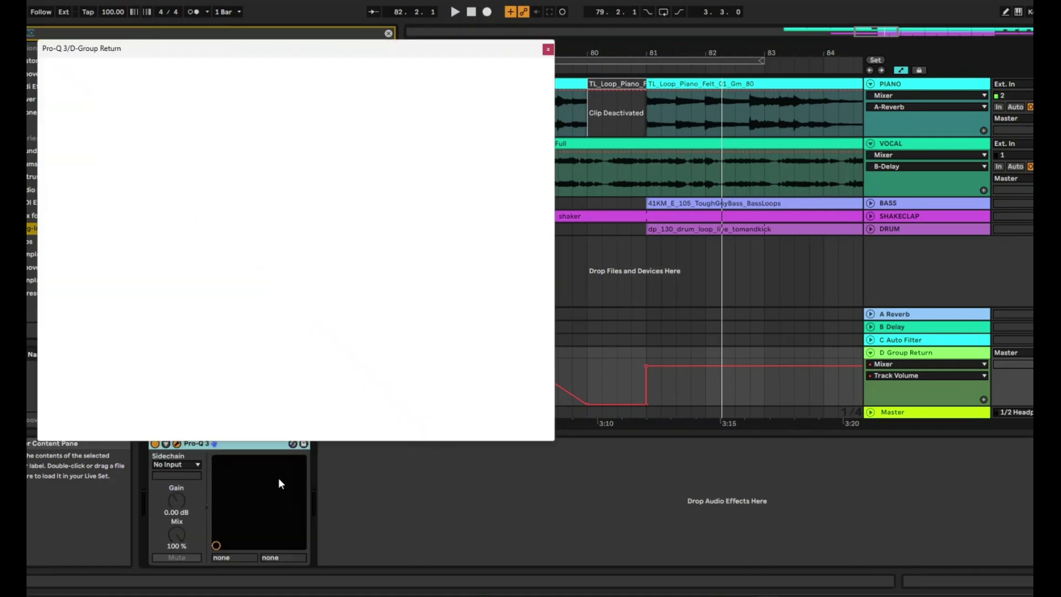
pyautogui.moveTo(284, 225); pyautogui.dragTo(242, 211)
pyautogui.doubleClick(526, 204)
pyautogui.press('space')
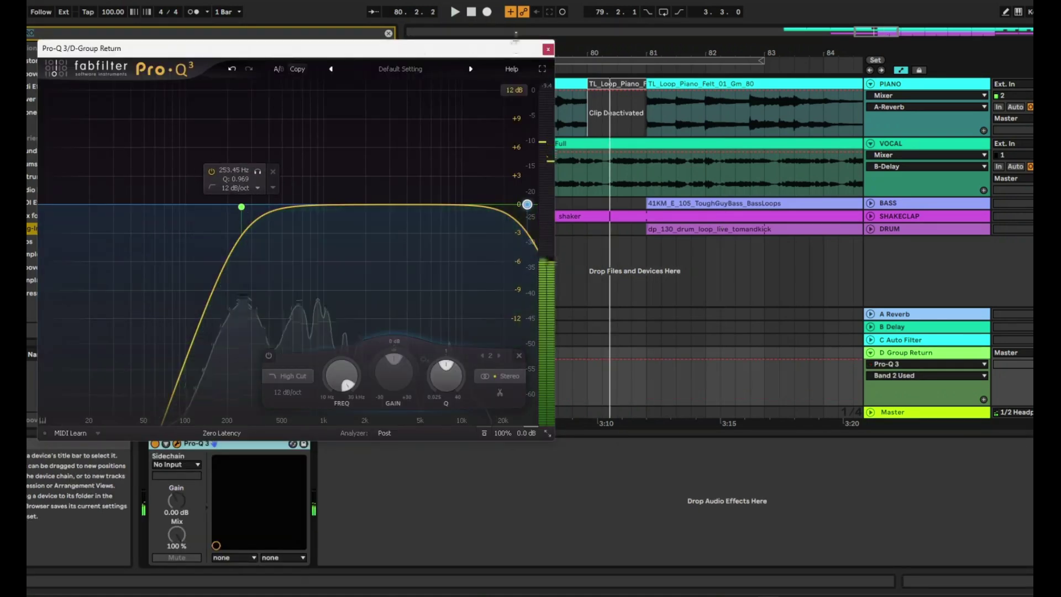
pyautogui.click(548, 50)
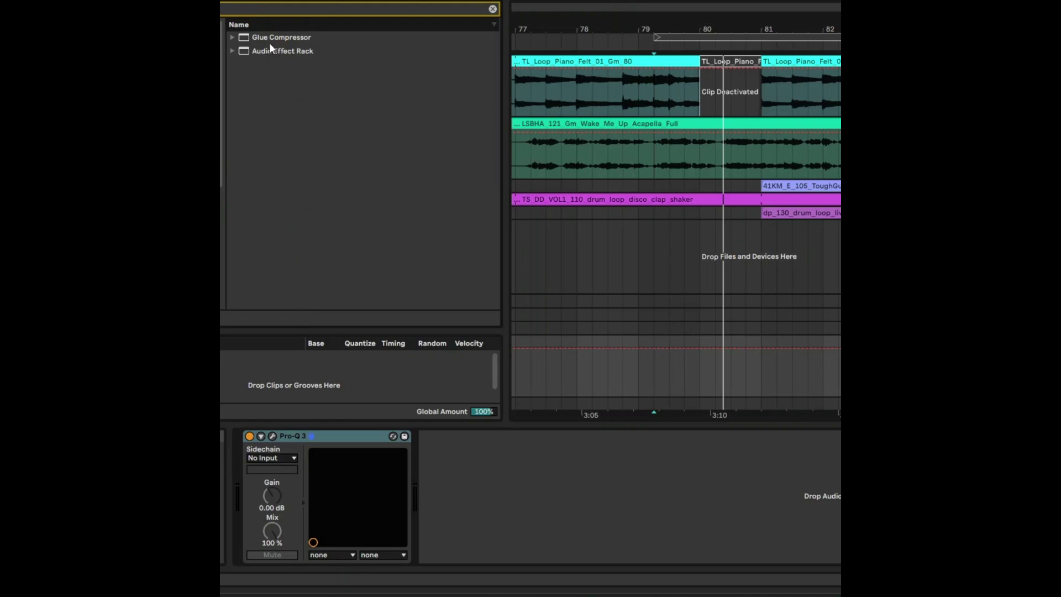
# - Add a Glue Compressor after Pro-Q 3, sidechained from VOCAL Post FX, with threshold -18.7 dB
pyautogui.moveTo(269, 42); pyautogui.dragTo(484, 505)
pyautogui.click(436, 438)
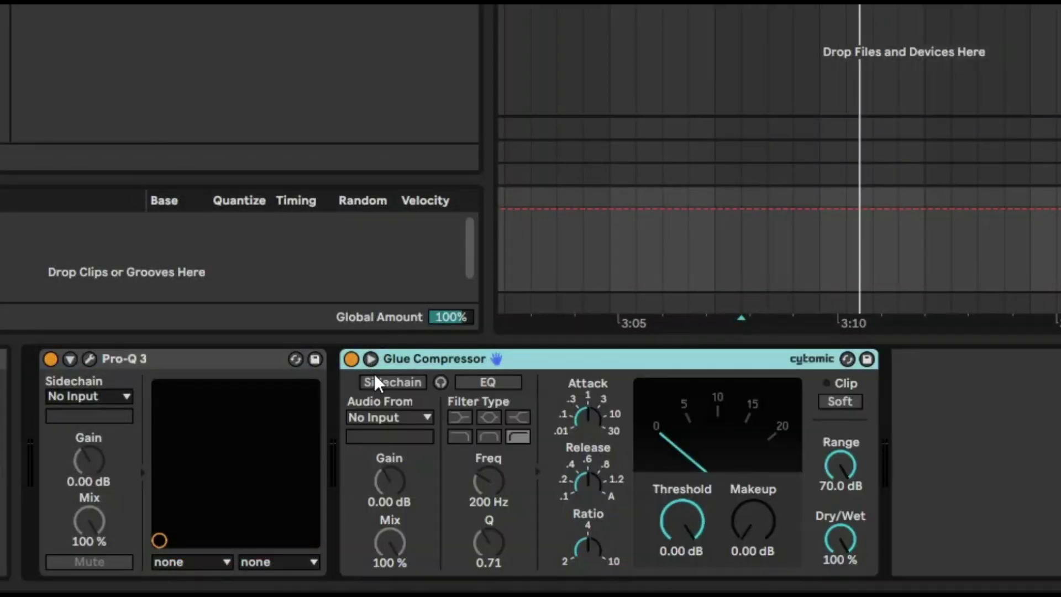
pyautogui.click(440, 445)
pyautogui.click(397, 416)
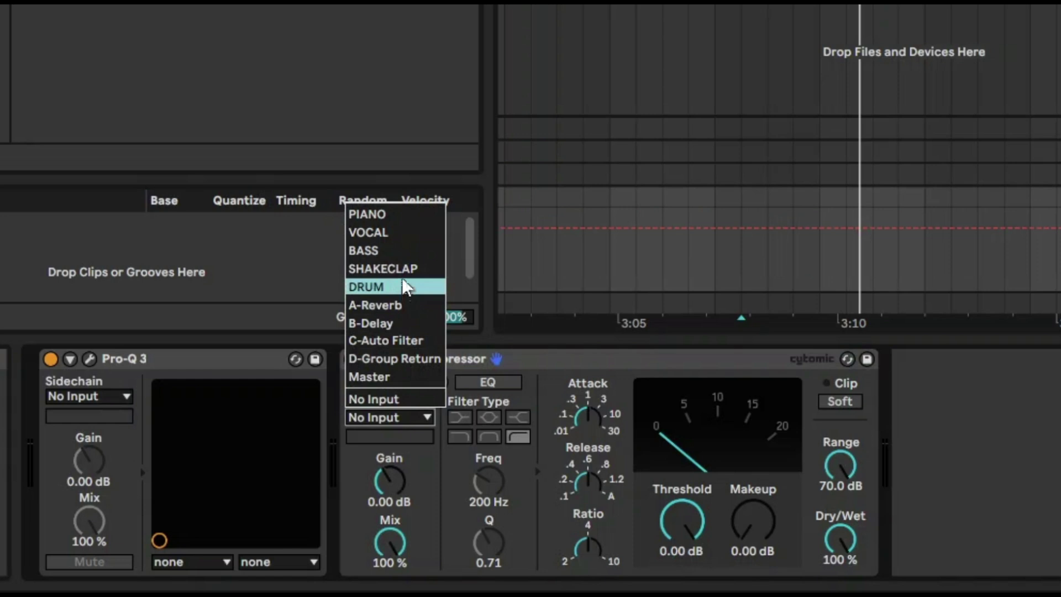
pyautogui.click(381, 233)
pyautogui.click(427, 362)
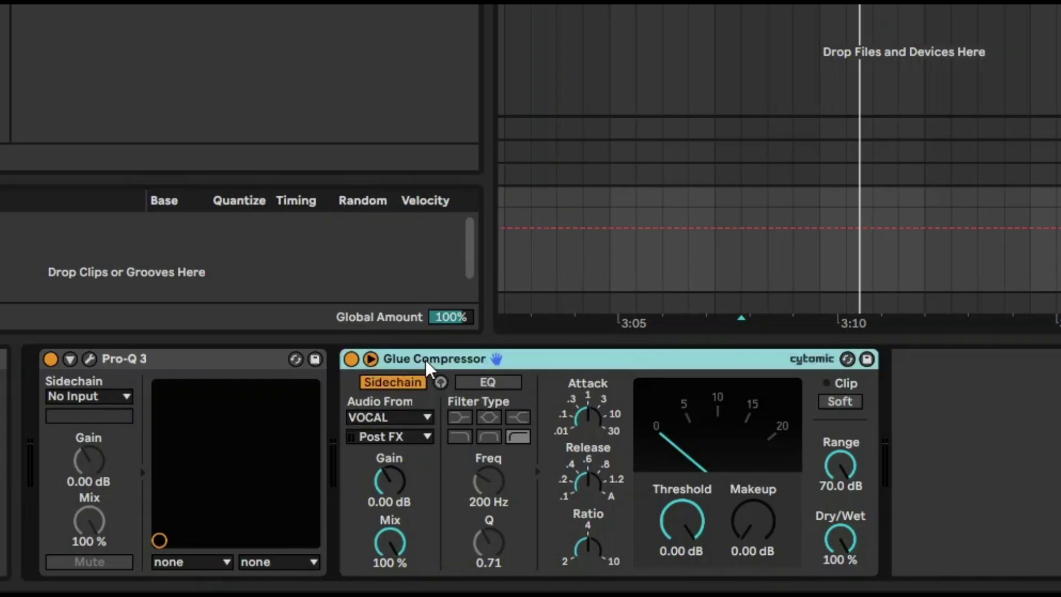
pyautogui.moveTo(682, 506); pyautogui.dragTo(681, 552)
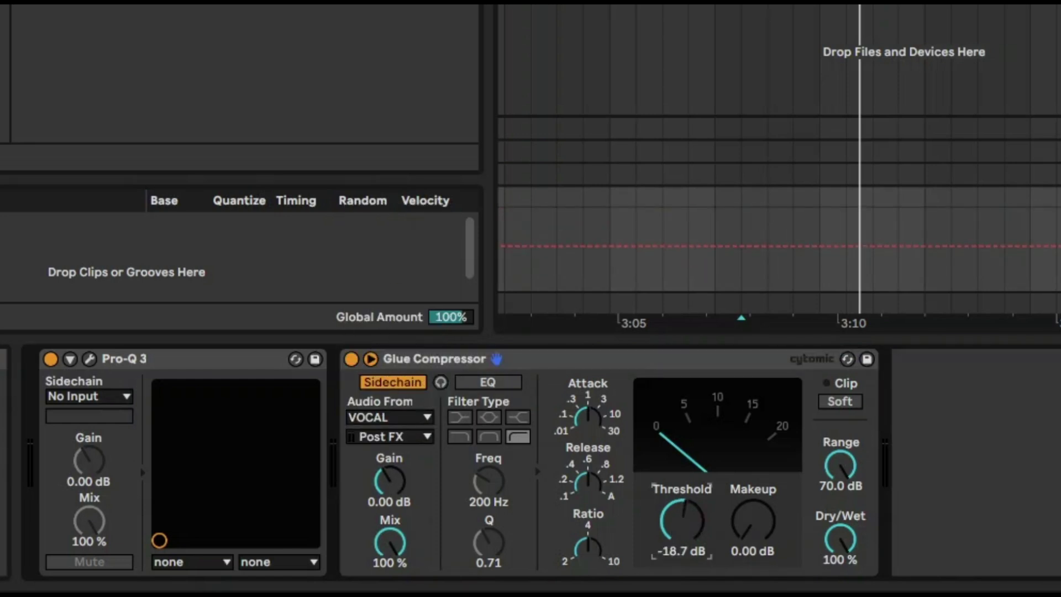